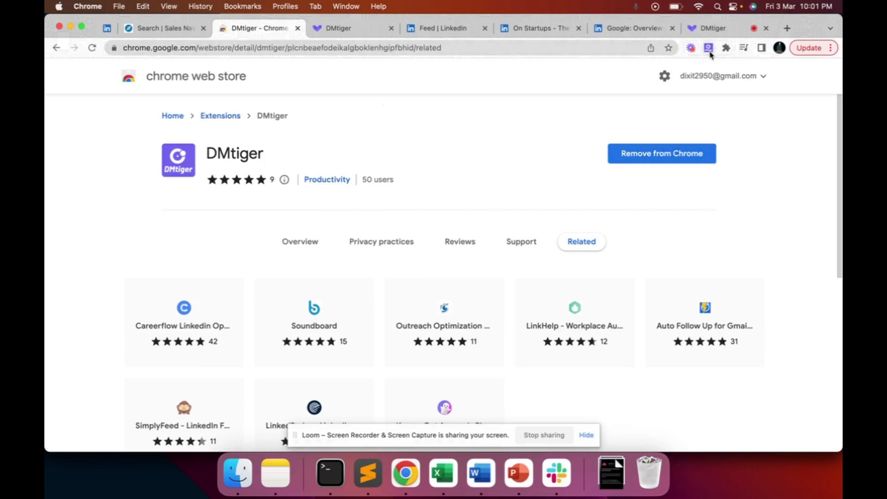
- Open the DMtiger dashboard from the browser extension and examine the connected account's profile headline
click(708, 48)
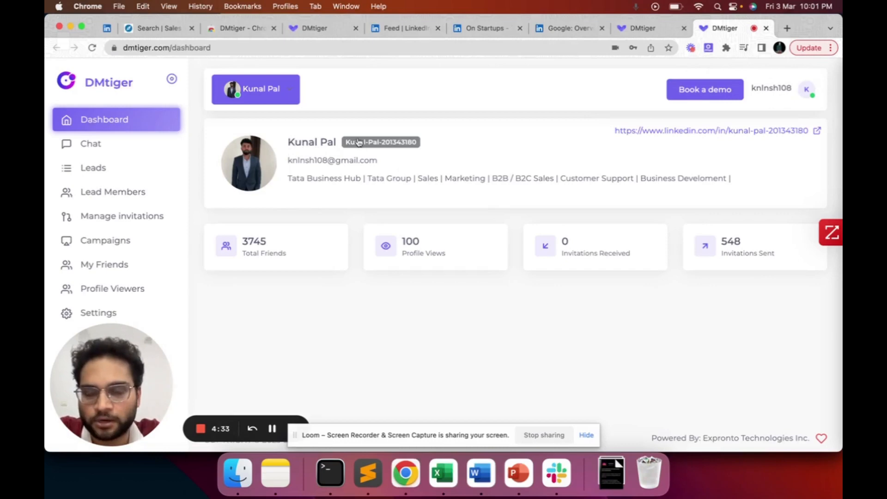
triple_click(372, 180)
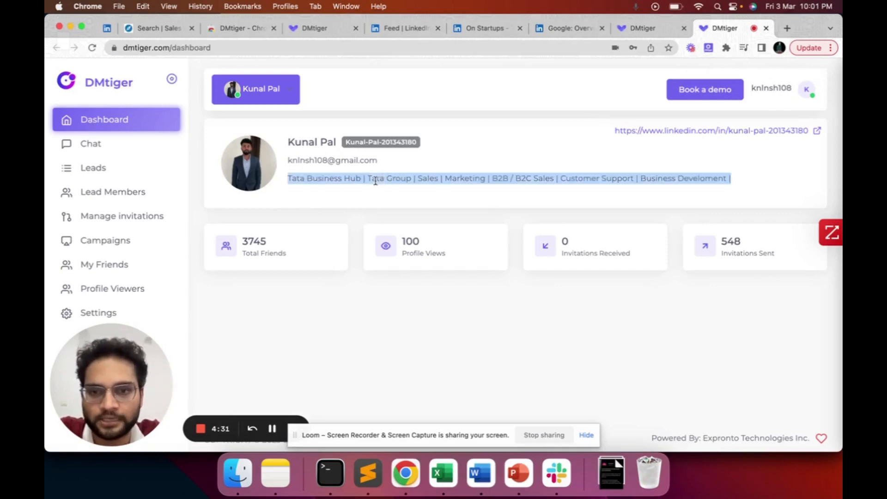
click(348, 306)
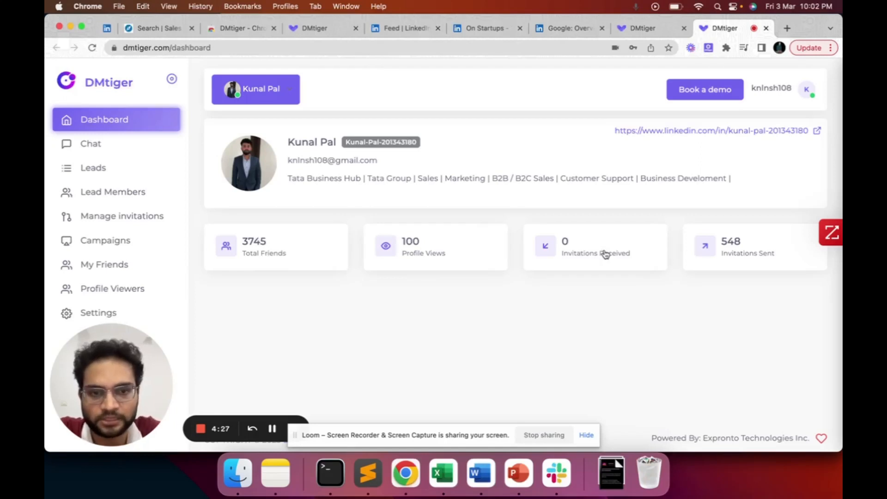
- Open the profile views list from the dashboard and look through the people who viewed the profile
click(431, 253)
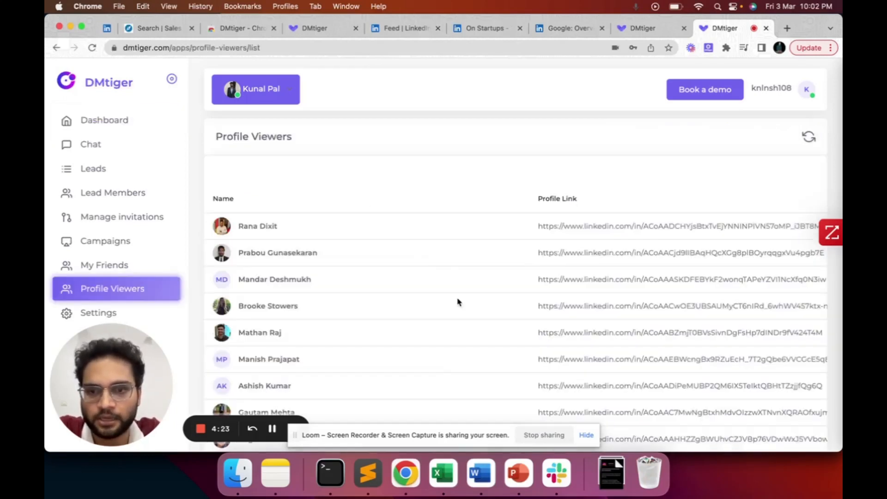
scroll(430, 248, down, 3)
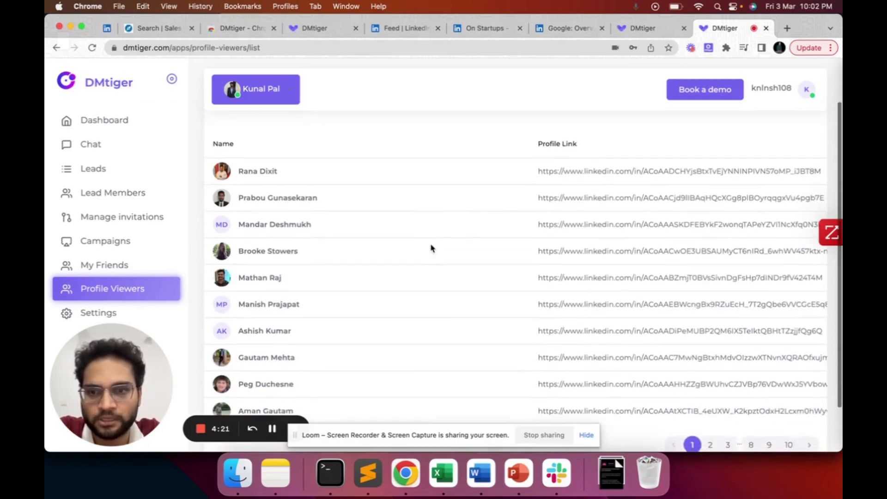
scroll(431, 248, up, 3)
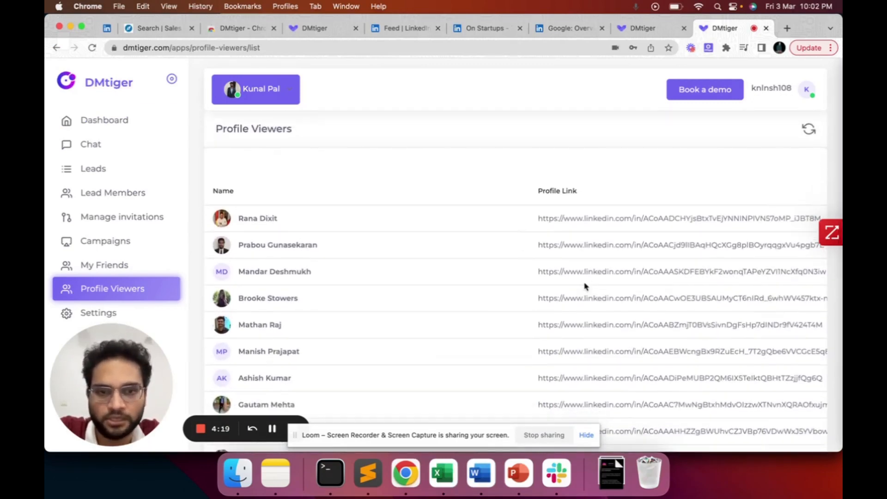
- Open invitation management and look through the sent invitations and their withdraw options
click(141, 218)
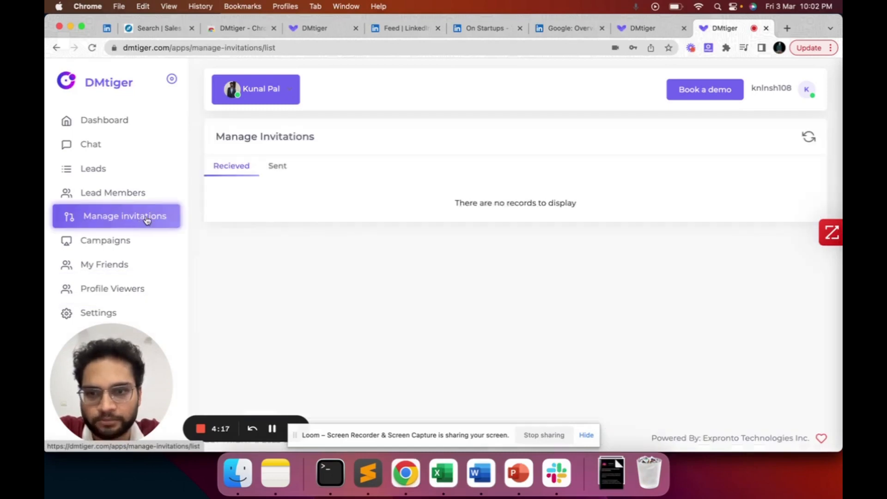
click(282, 167)
scroll(389, 334, down, 1)
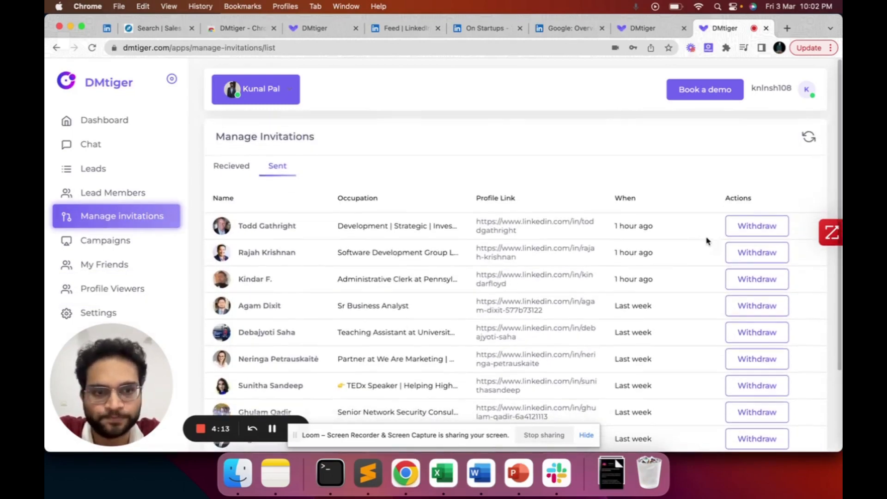
scroll(767, 307, down, 2)
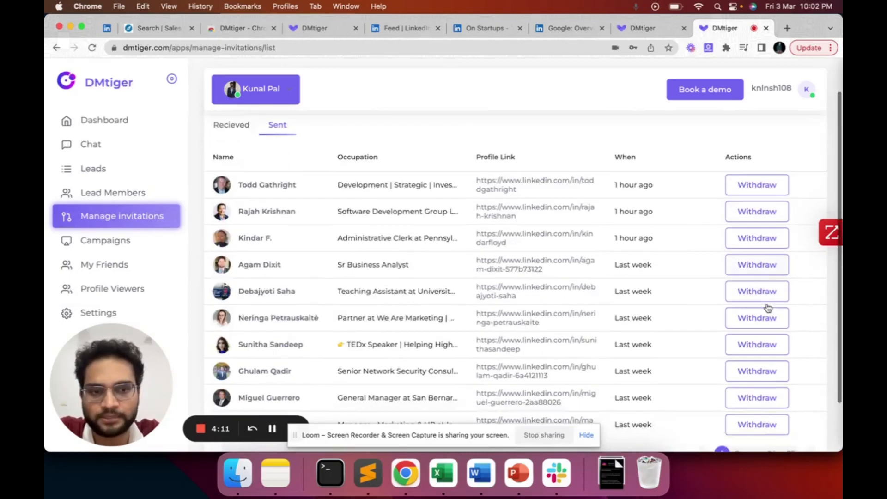
scroll(767, 309, up, 2)
- Open the chat section and view the conversations with several of the listed members
click(134, 147)
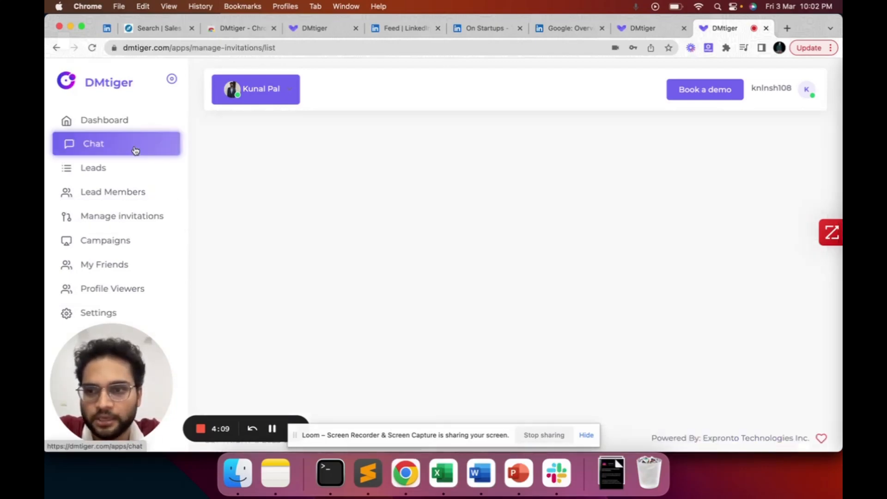
click(319, 203)
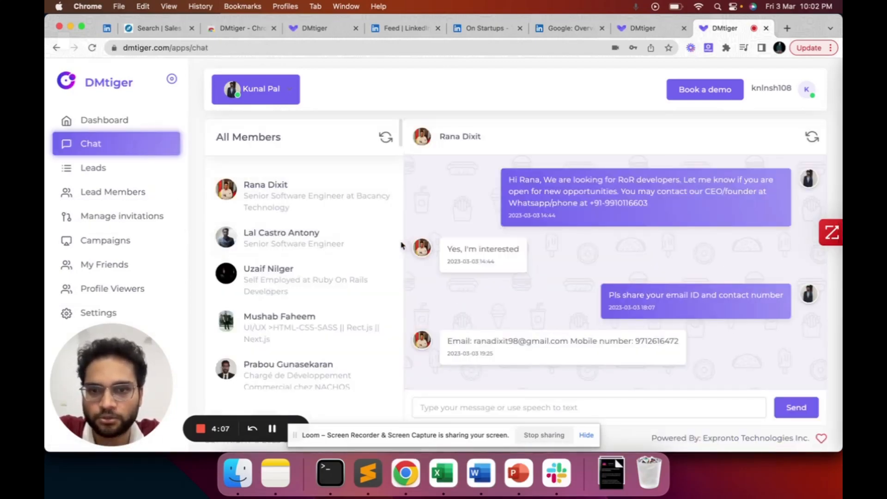
click(337, 254)
click(344, 288)
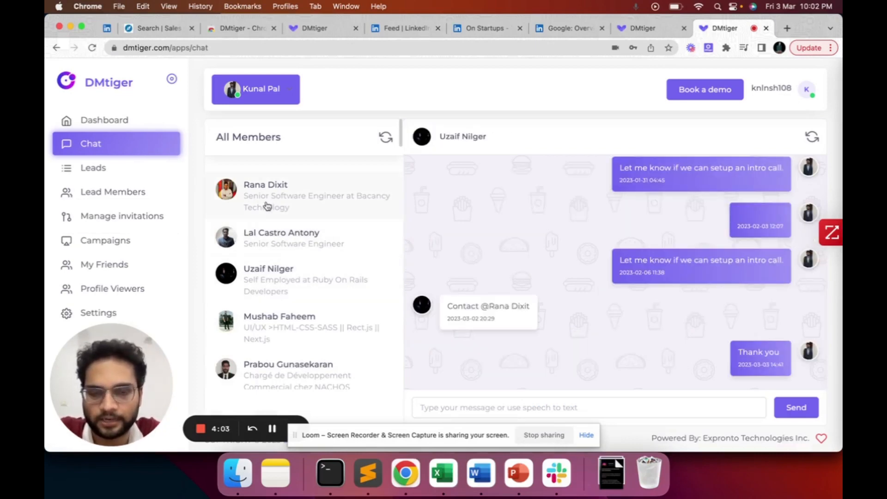
click(618, 412)
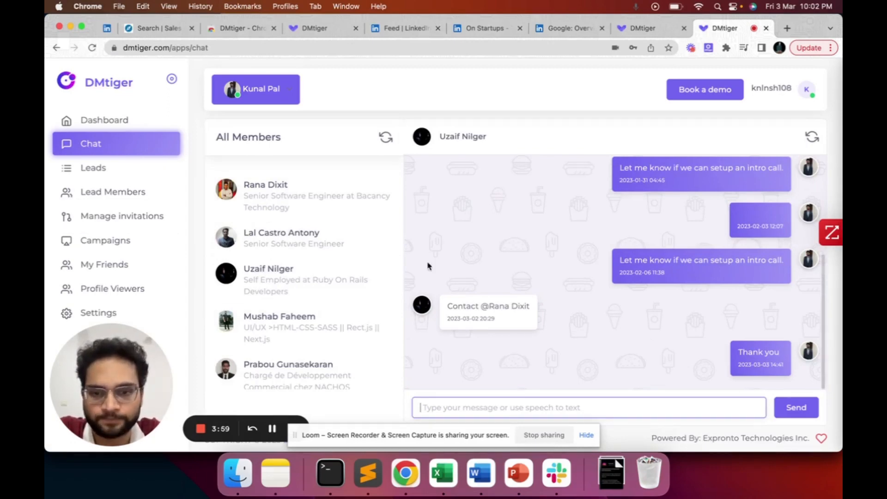
click(354, 206)
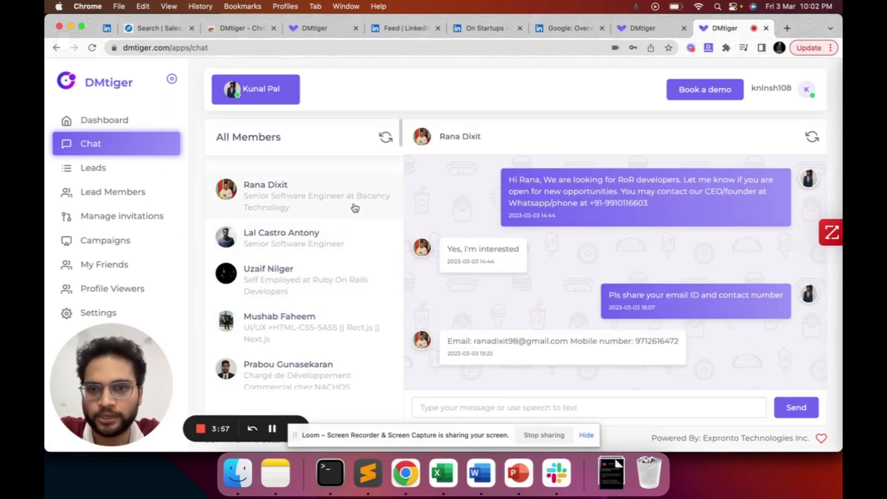
- Start a new lead search from the leads list and examine the Leads import form's name and search URL fields
click(136, 177)
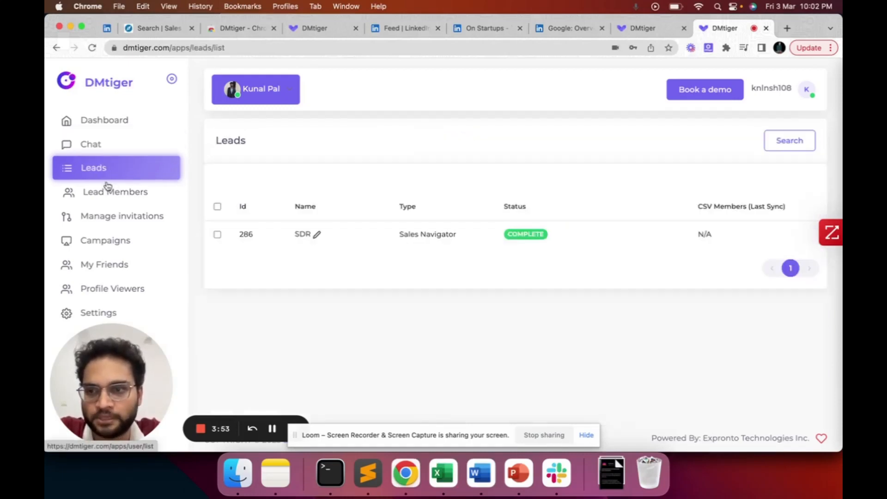
click(794, 142)
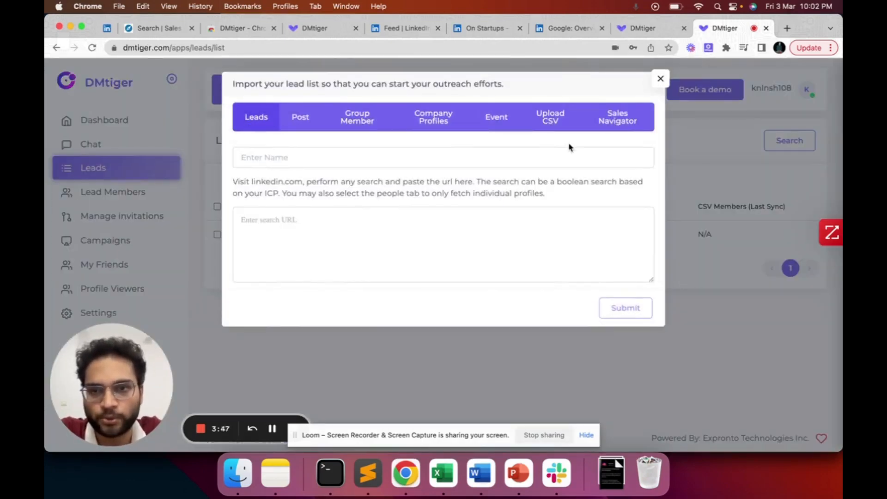
click(303, 230)
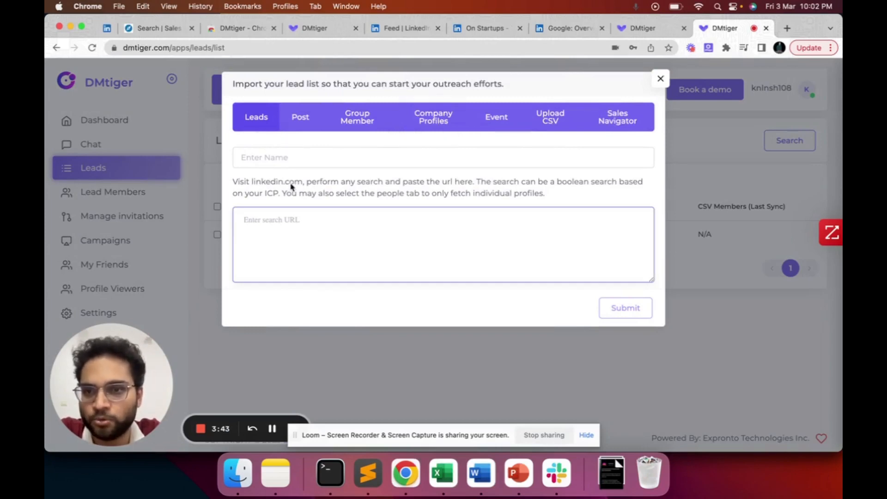
click(318, 157)
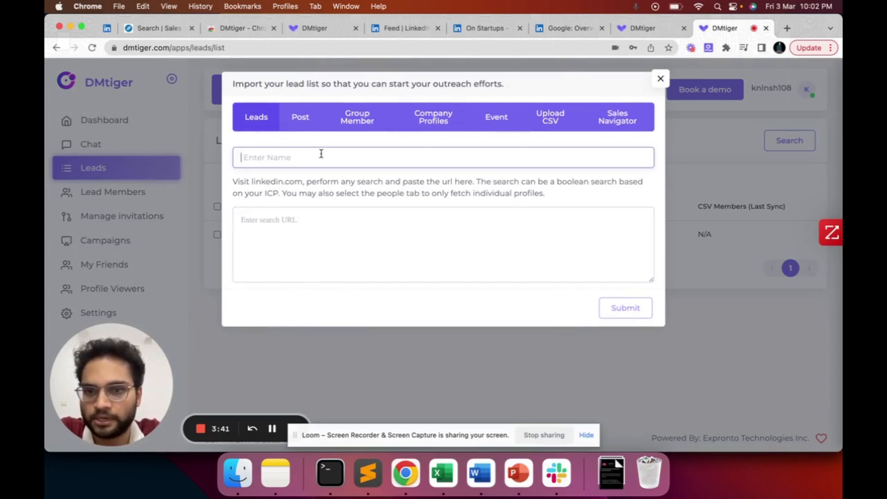
click(321, 230)
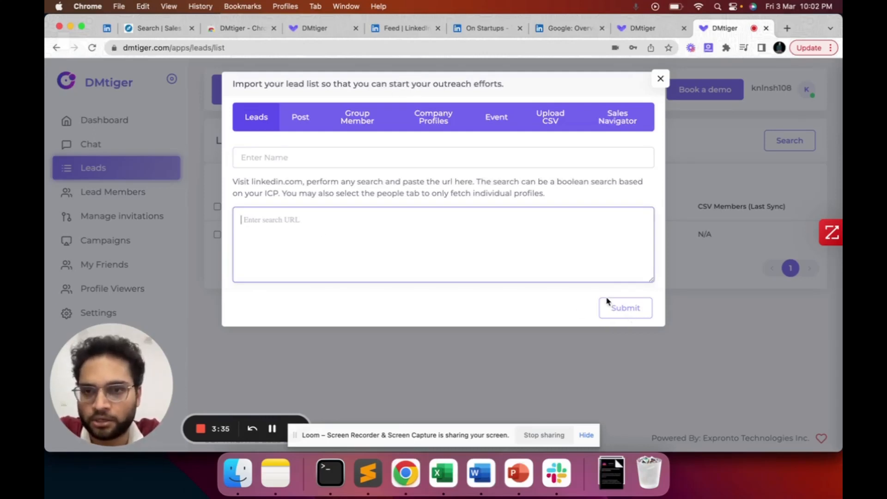
- Examine the Post import option, including its instructions and the name, search URL and post URL fields
click(300, 121)
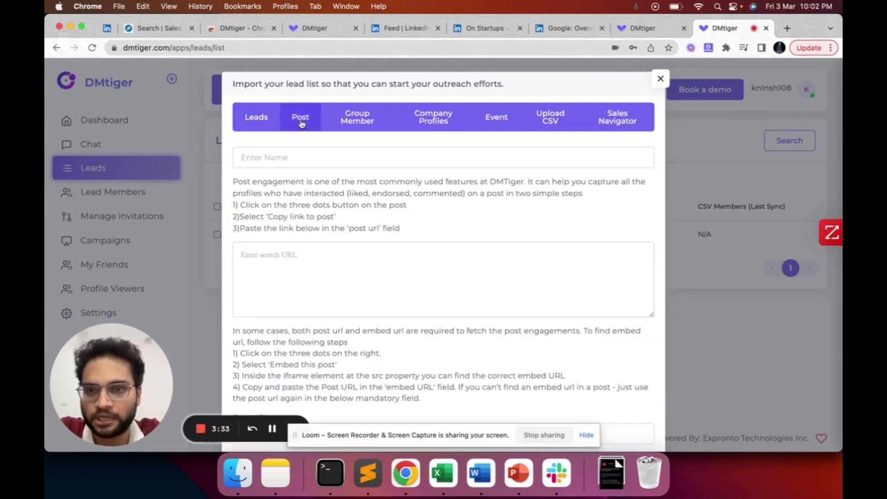
scroll(329, 269, down, 1)
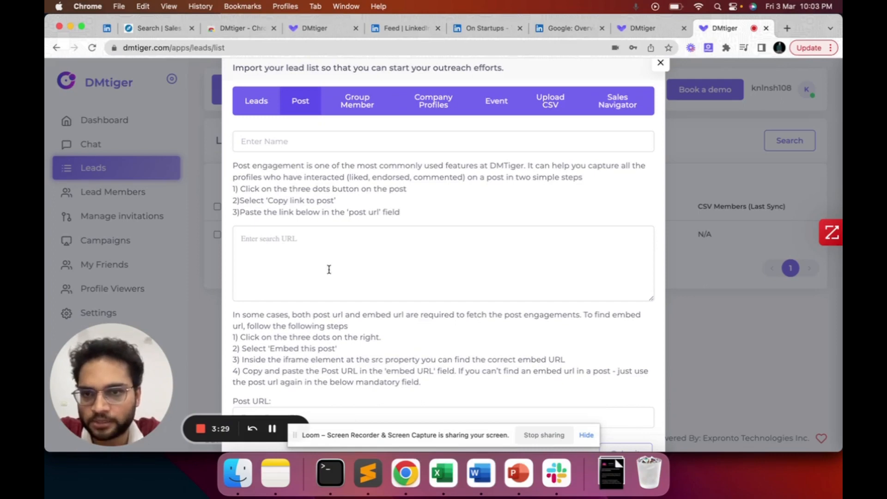
click(329, 269)
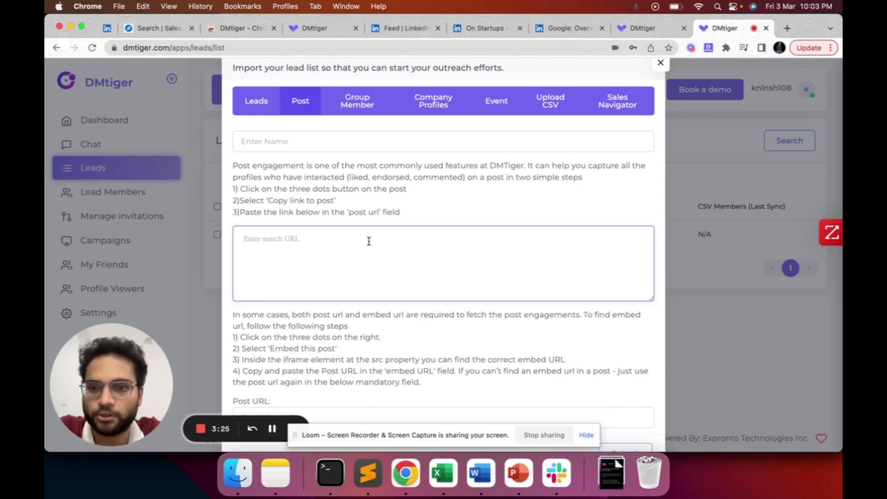
scroll(314, 253, down, 1)
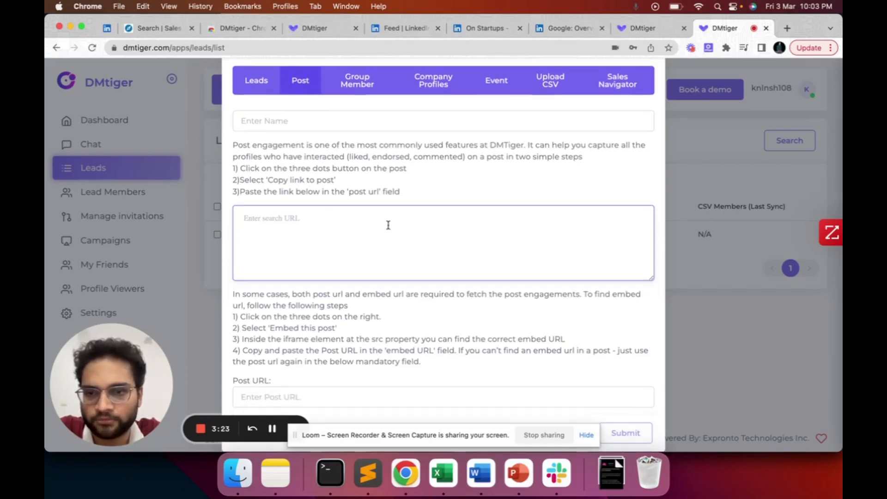
scroll(366, 220, down, 1)
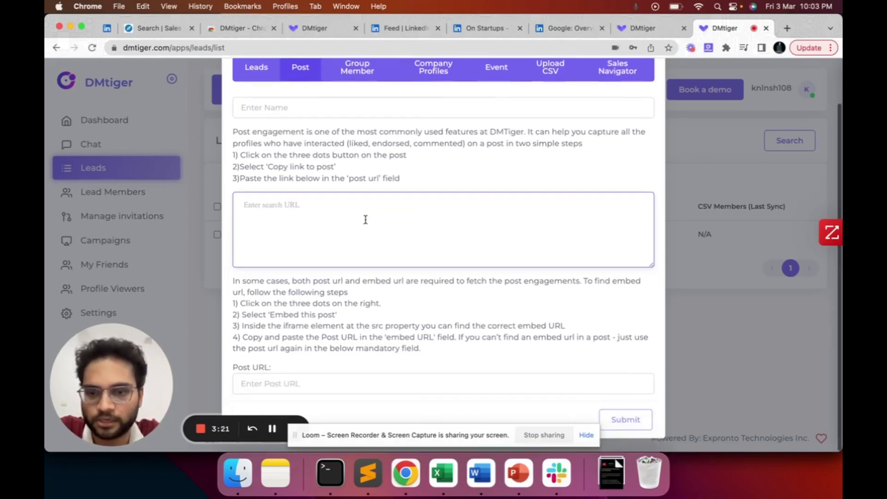
click(342, 379)
scroll(358, 180, up, 2)
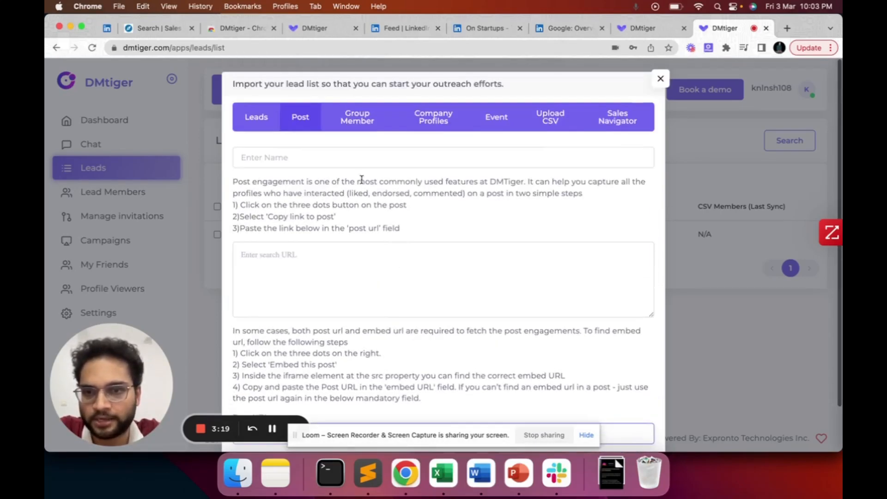
click(356, 159)
scroll(437, 245, down, 2)
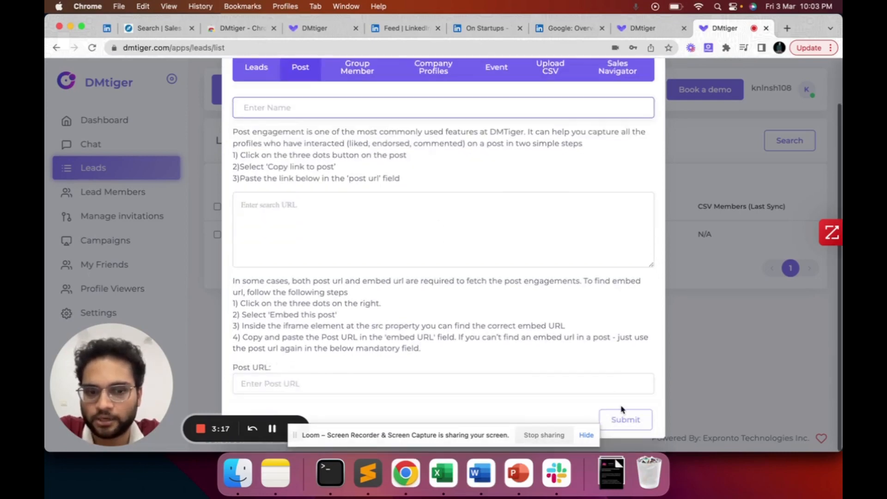
scroll(521, 250, up, 2)
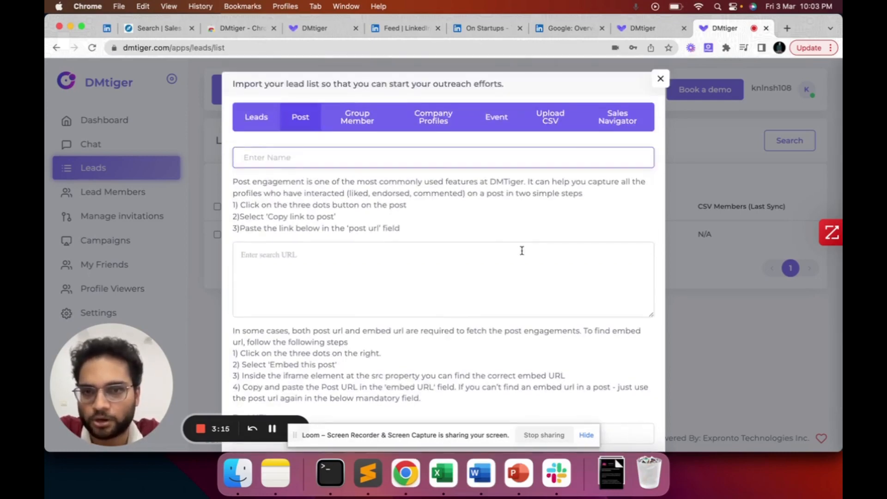
- View the Group Member, Company Profiles, Event and Upload CSV lead import forms in turn
click(357, 117)
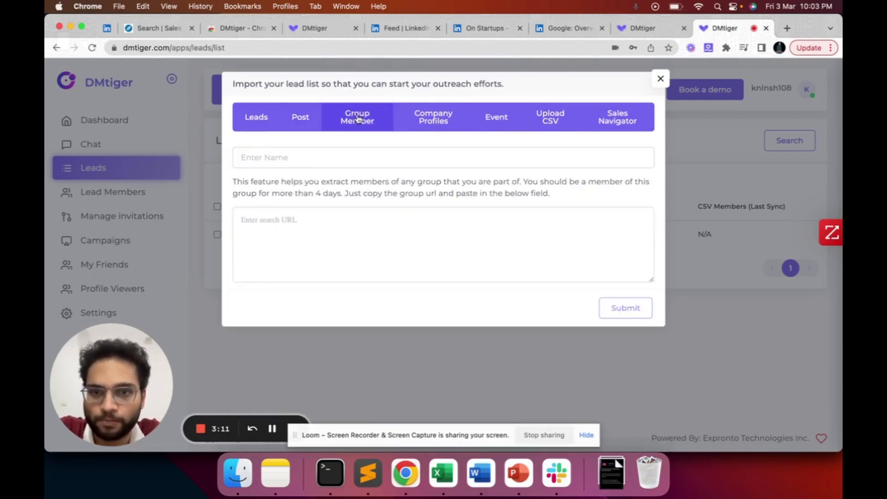
click(430, 120)
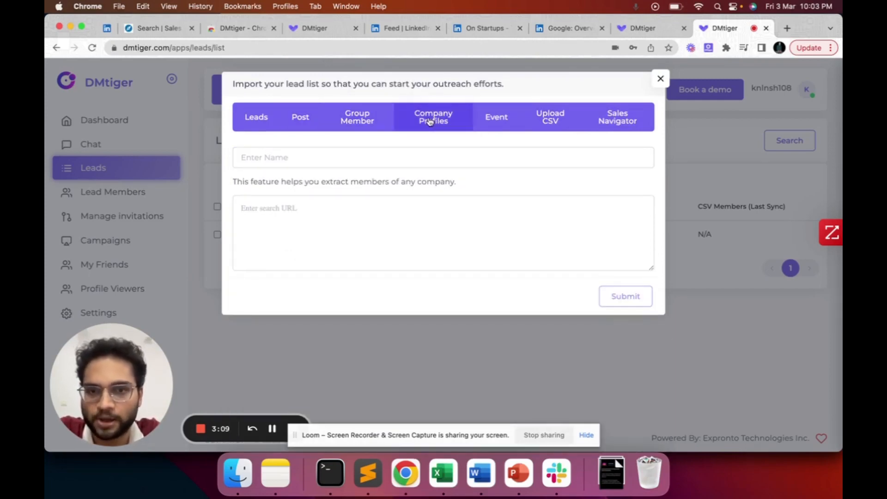
click(496, 121)
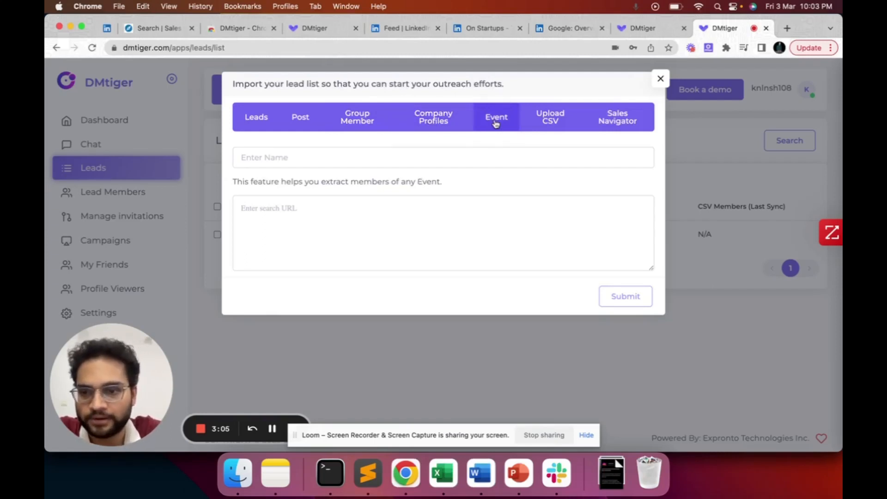
click(560, 120)
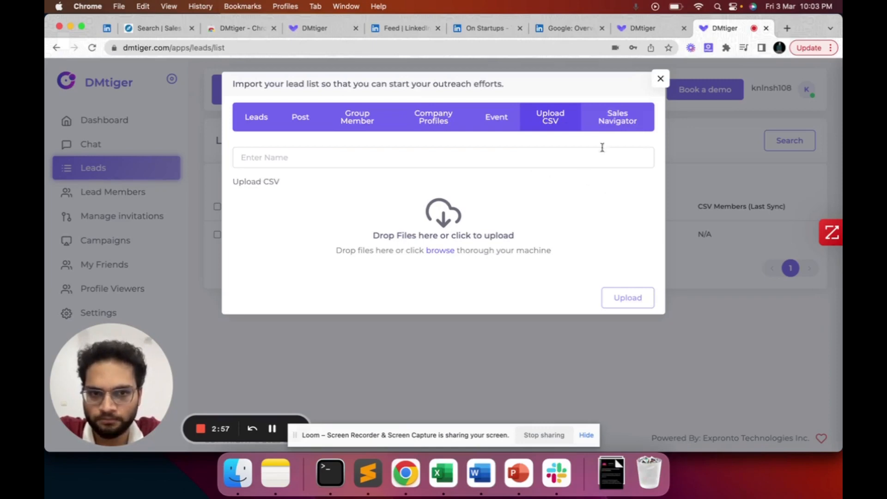
- Examine the Sales Navigator import form's name and search URL fields, and close the lead import dialog
click(629, 124)
click(562, 289)
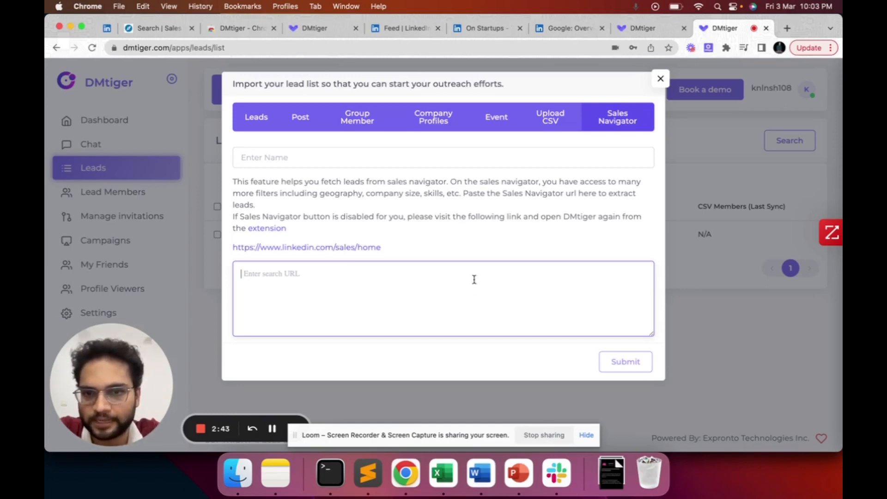
click(445, 150)
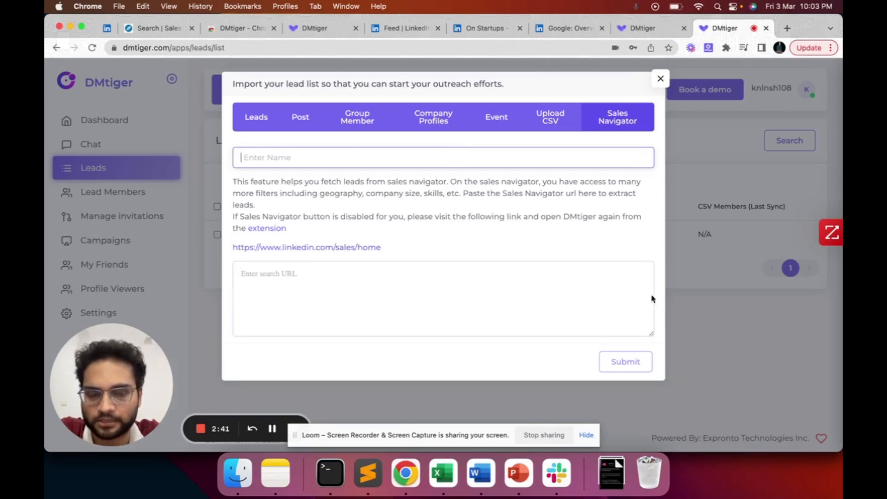
click(659, 84)
- Switch to the LinkedIn people search for "Web developers" and look over the results and the embedded DMtiger widget
click(107, 29)
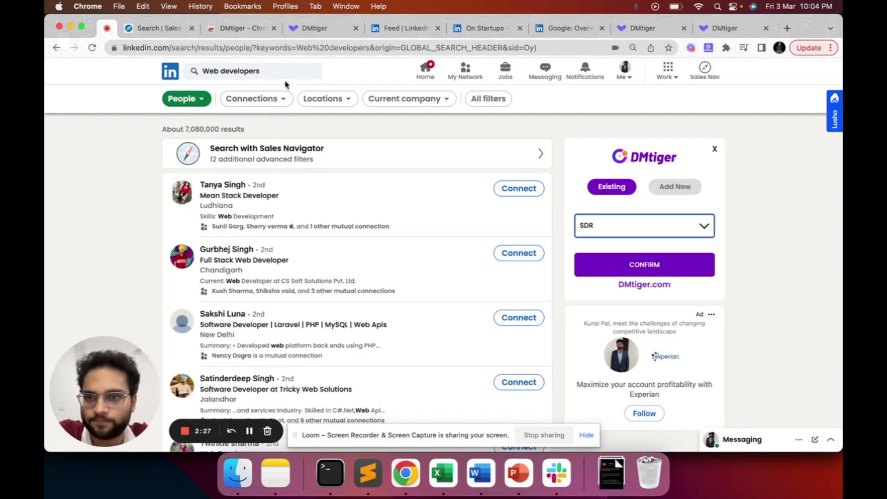
scroll(257, 285, down, 2)
scroll(262, 294, up, 3)
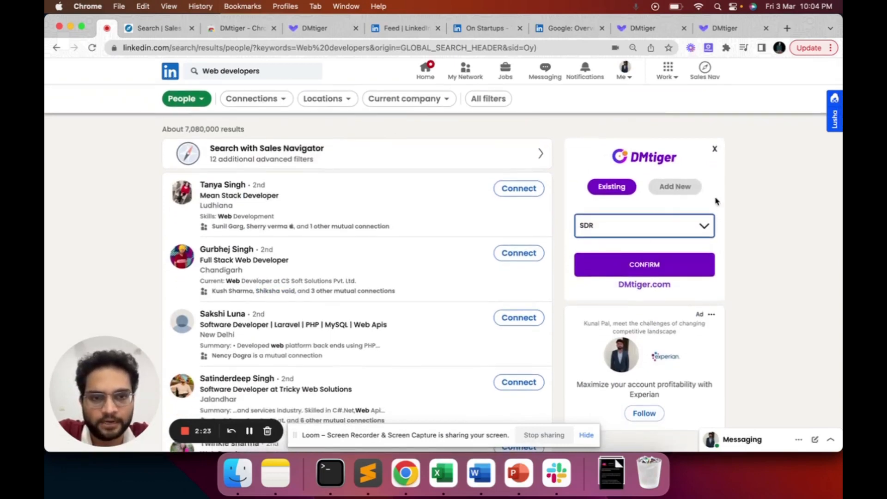
- Import the LinkedIn "Web developers" search results into a new DMtiger lead list named "web developer"
click(673, 187)
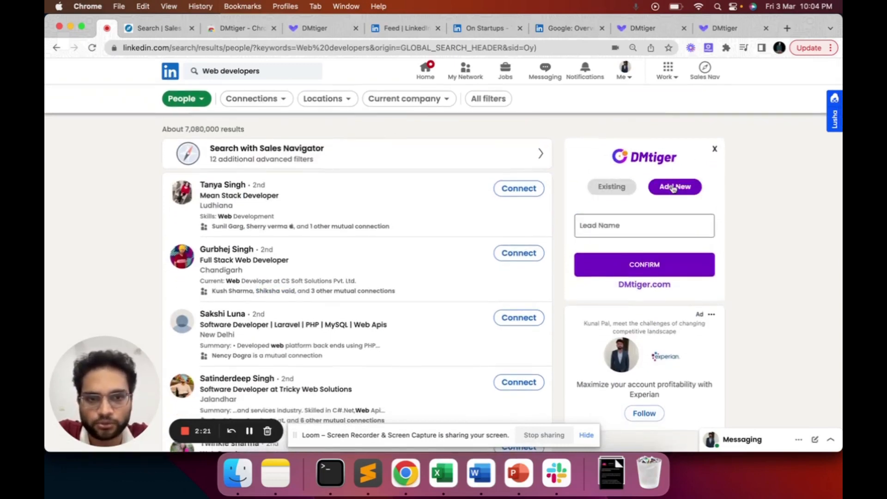
click(675, 225)
text(web developer)
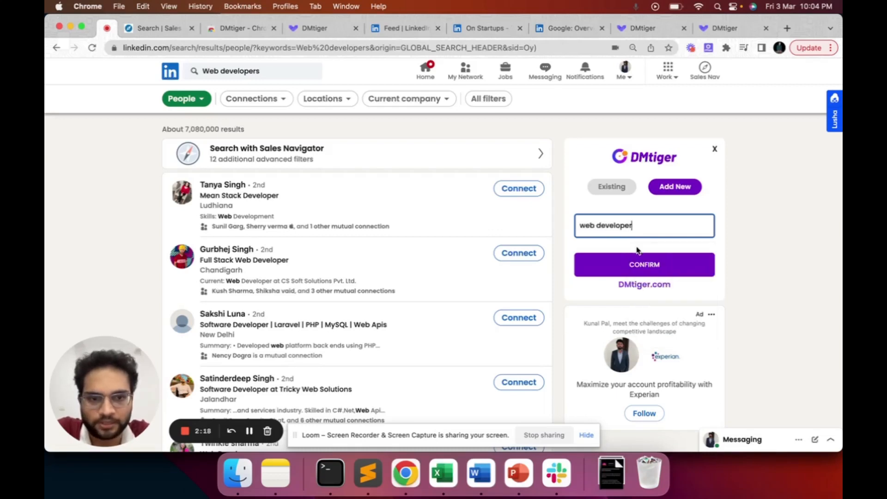
click(637, 260)
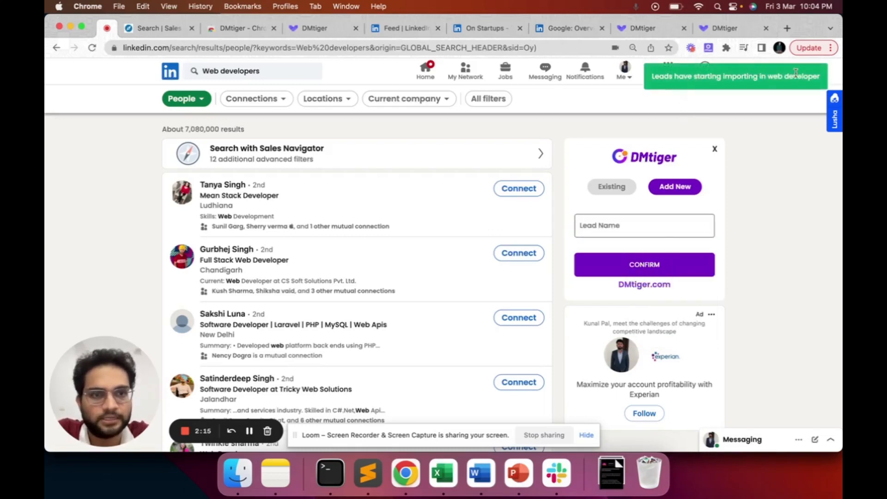
- Switch to DMtiger, check the refreshed leads list, and look over the members collected in the web developer lead
click(644, 29)
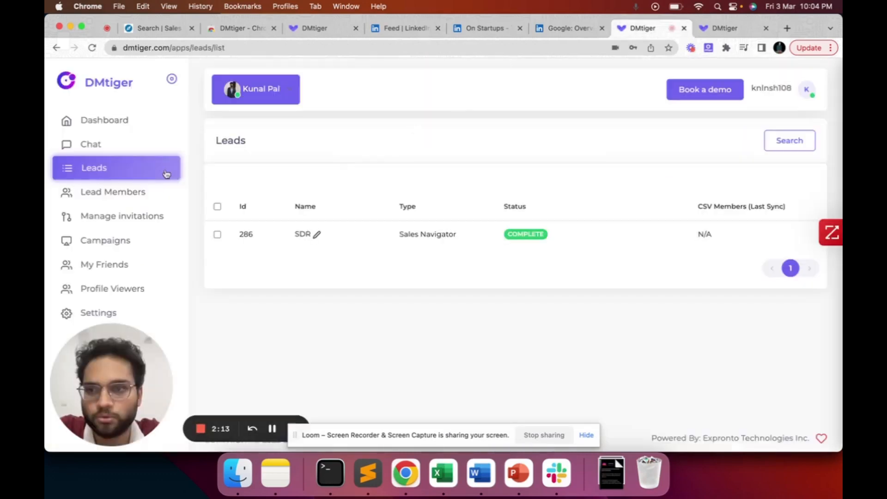
click(144, 179)
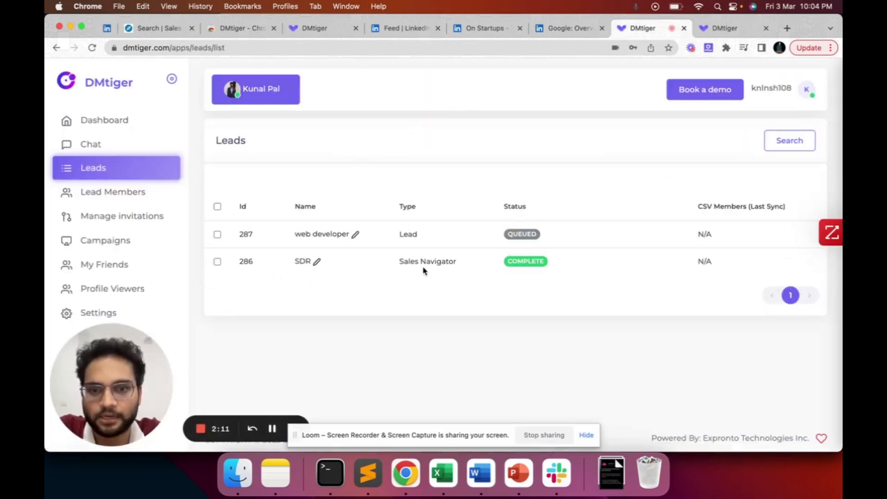
click(139, 193)
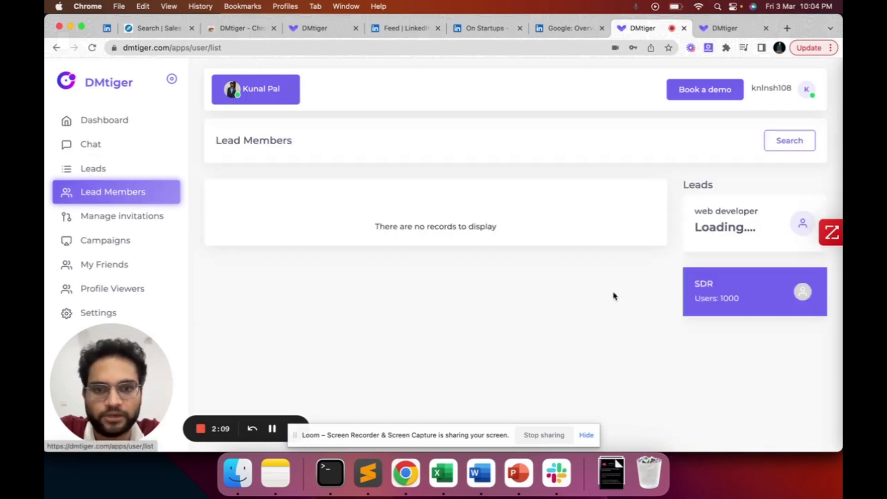
click(760, 231)
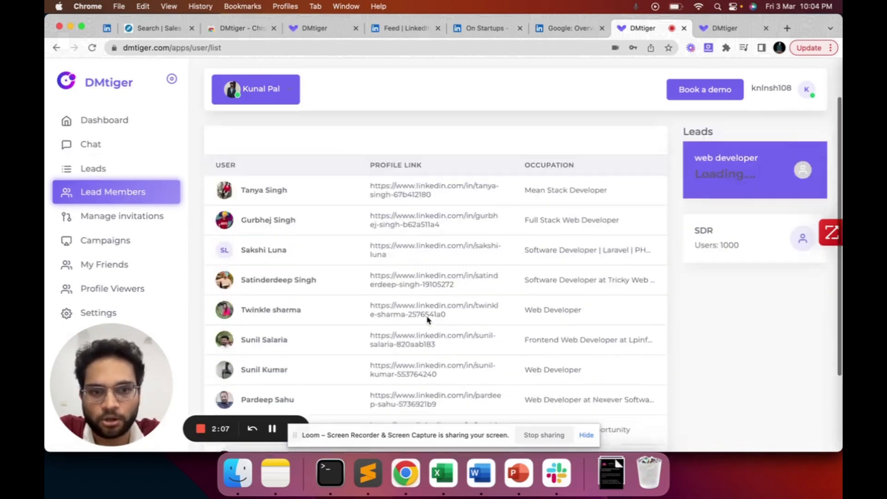
scroll(279, 296, down, 1)
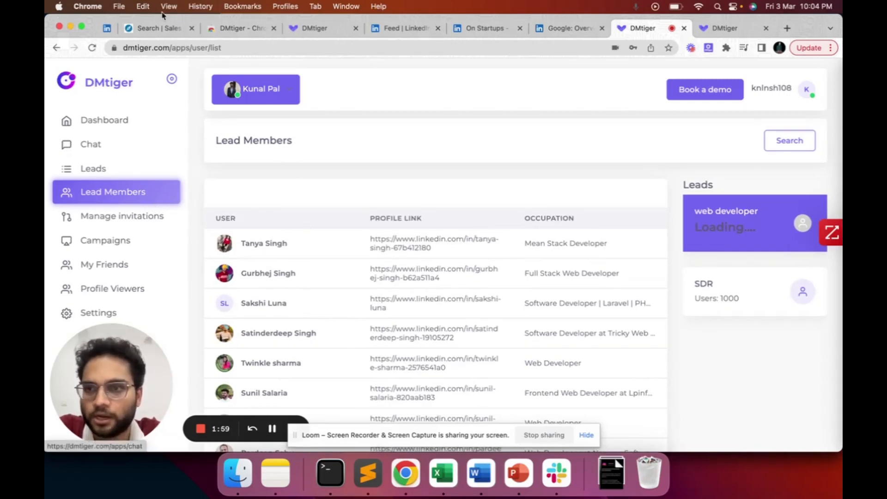
- Switch to the Sales Navigator search for "IT companies" and examine its results and the applied geography and industry filters
click(147, 30)
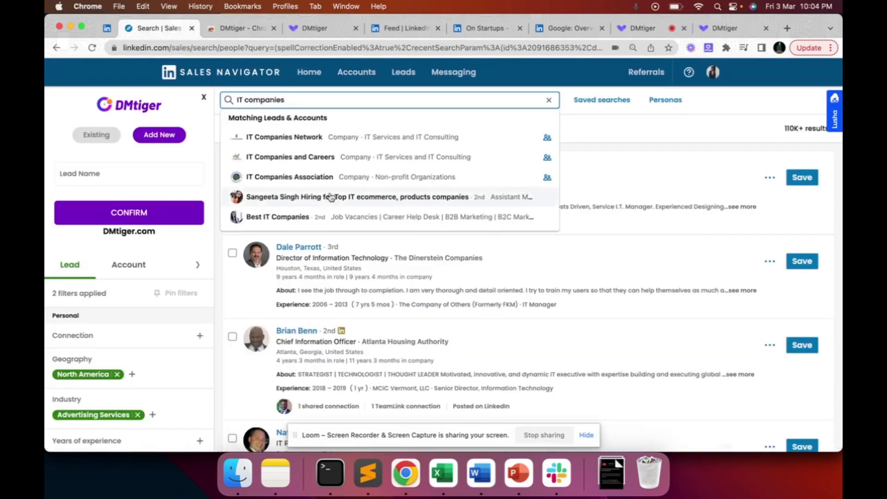
click(721, 119)
scroll(400, 222, down, 1)
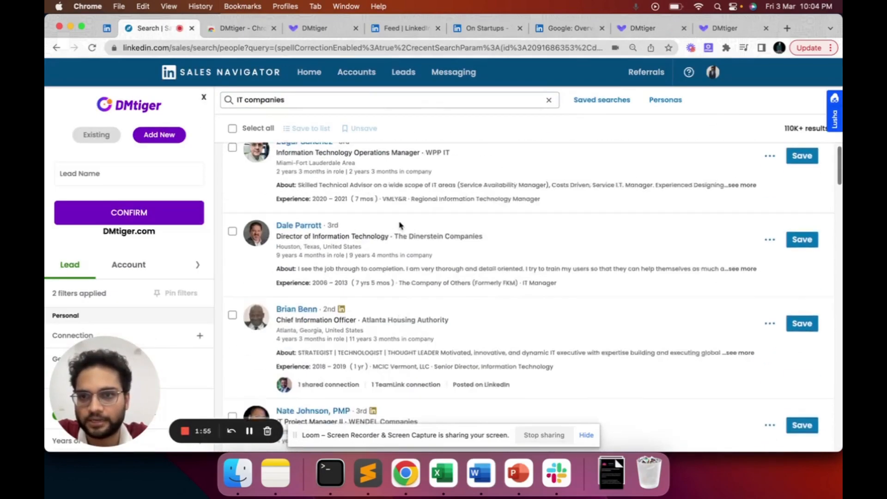
scroll(396, 228, up, 1)
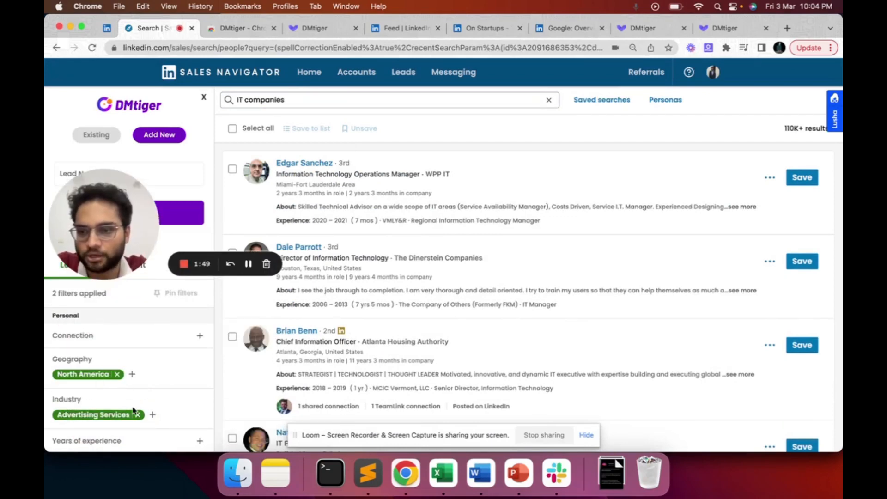
drag(85, 321, 93, 415)
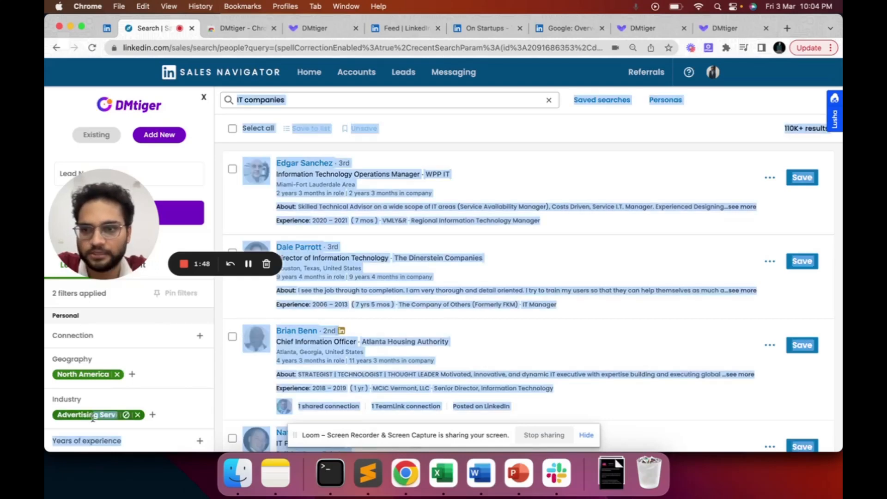
drag(118, 193, 121, 331)
- Import the Sales Navigator search results into a new DMtiger lead list named "IT companies"
click(153, 172)
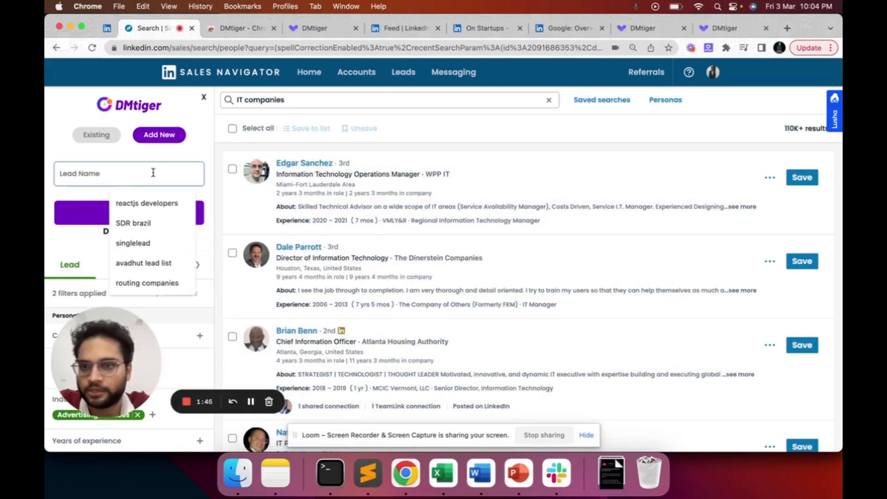
text(IT)
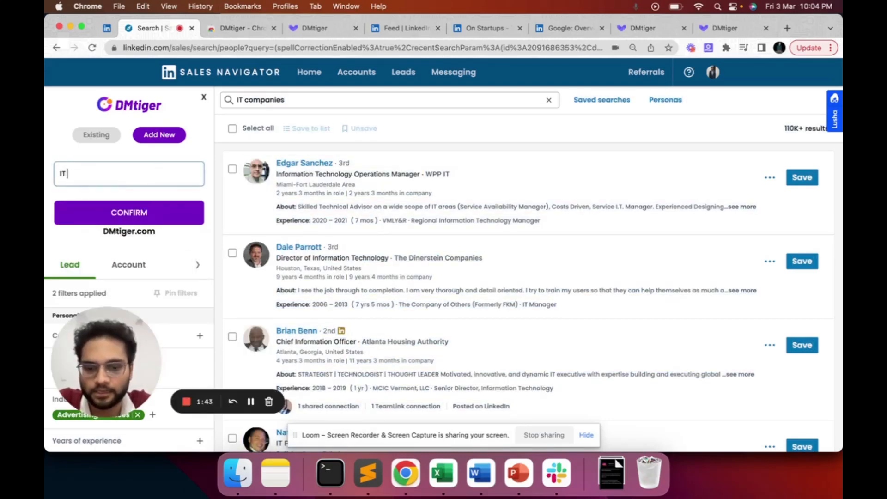
text( companies)
click(152, 213)
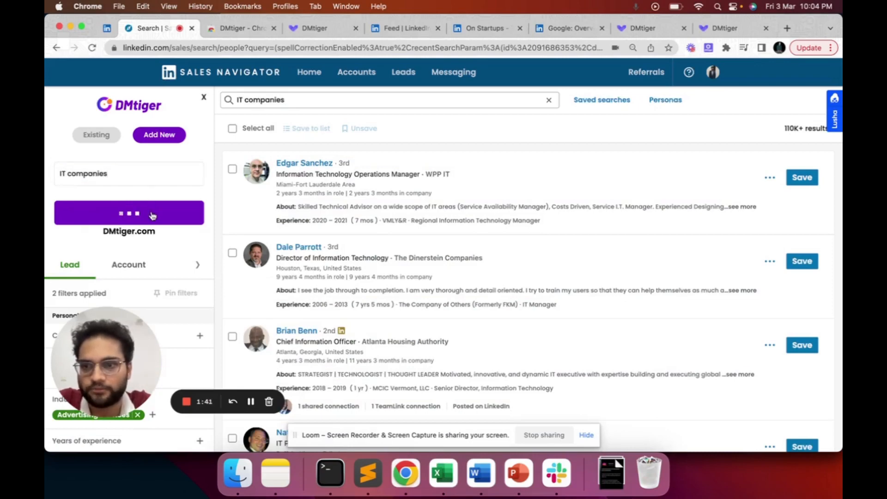
- Switch to DMtiger, check the leads list for the new import, and look over the IT companies lead's members
click(732, 30)
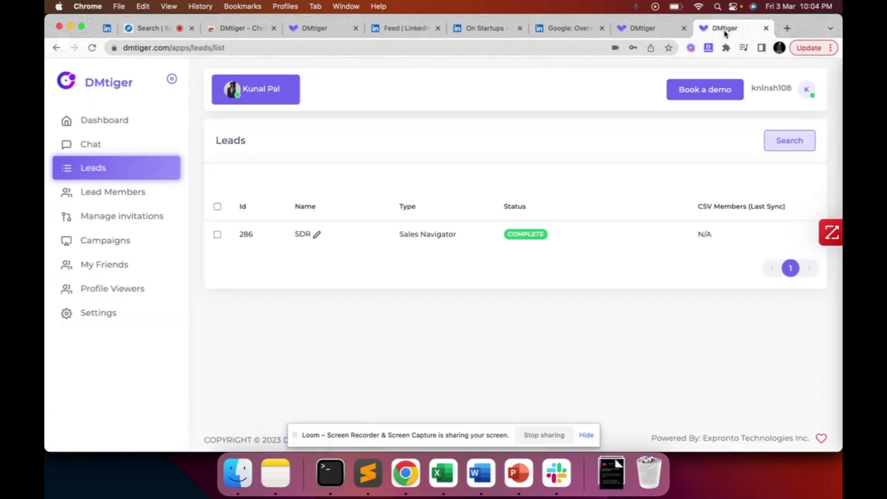
click(157, 169)
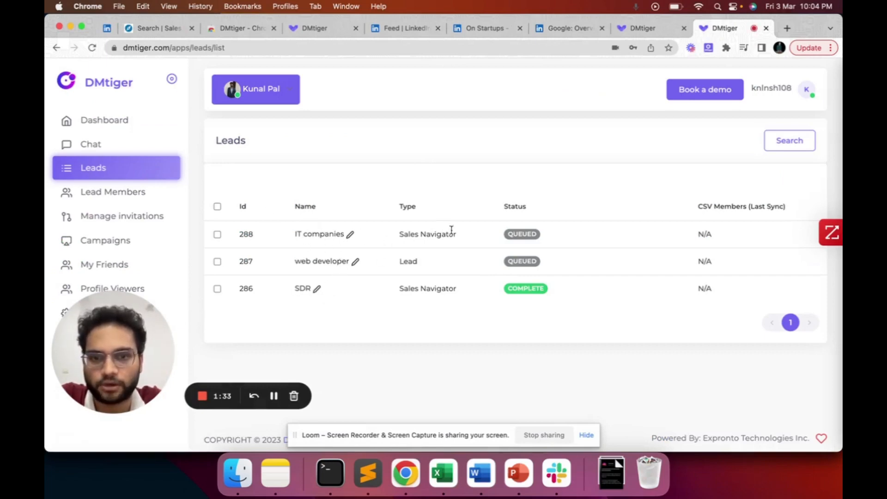
click(138, 194)
click(732, 246)
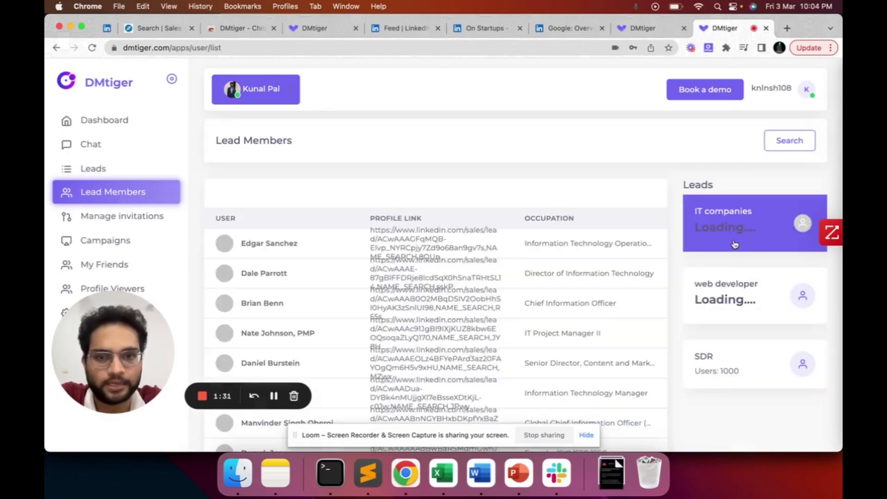
scroll(461, 311, down, 5)
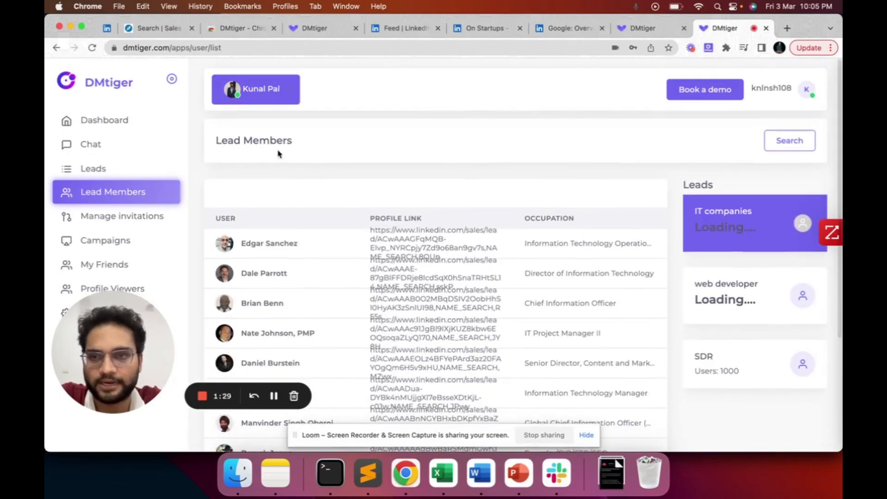
- Switch to the On Startups LinkedIn group page and copy its URL, linkedin.com/groups/2877/
click(392, 32)
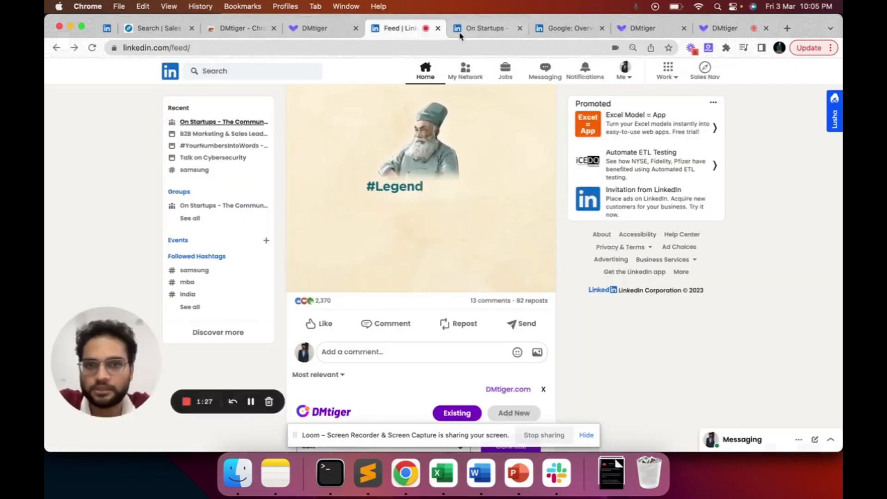
click(482, 29)
click(348, 49)
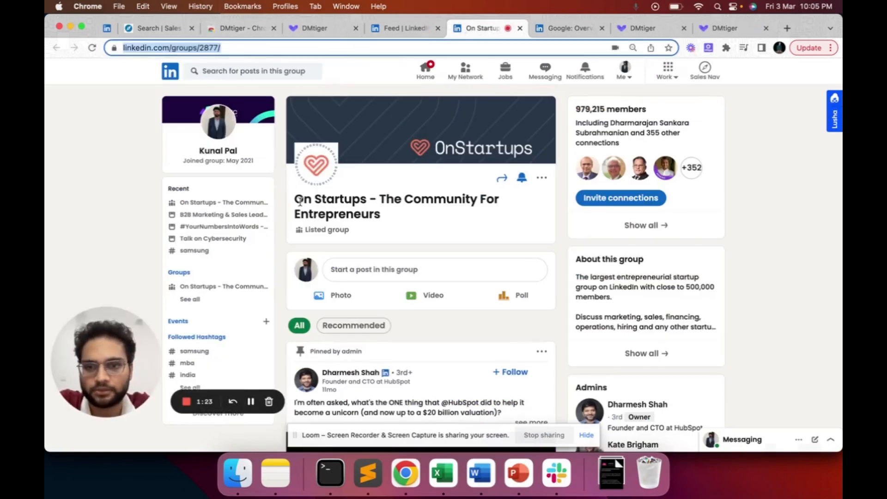
drag(298, 200, 401, 200)
click(329, 48)
key(super+c)
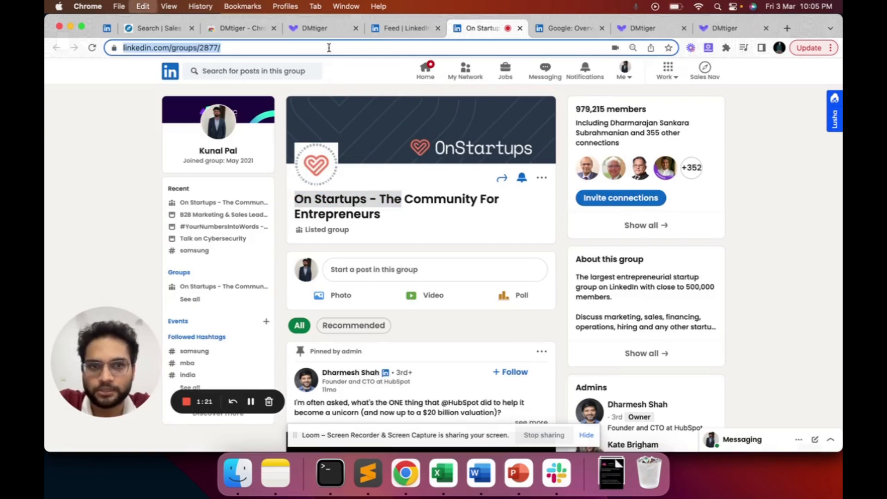
click(718, 29)
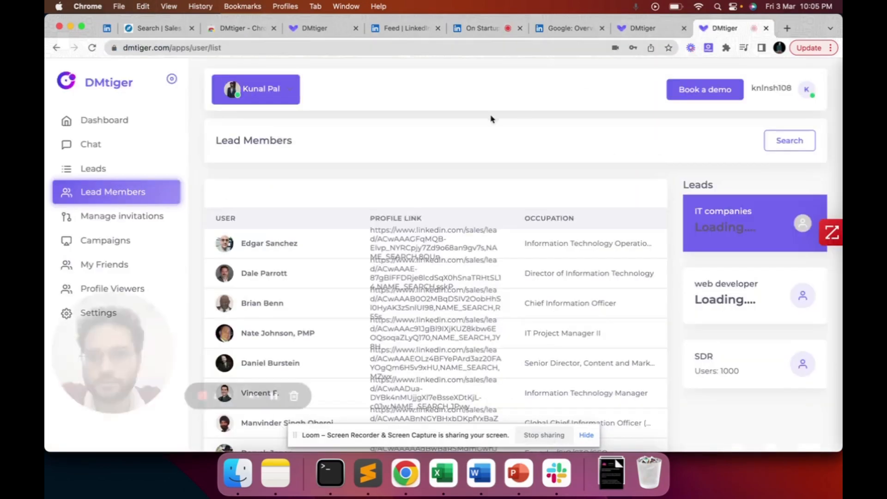
click(789, 140)
click(358, 124)
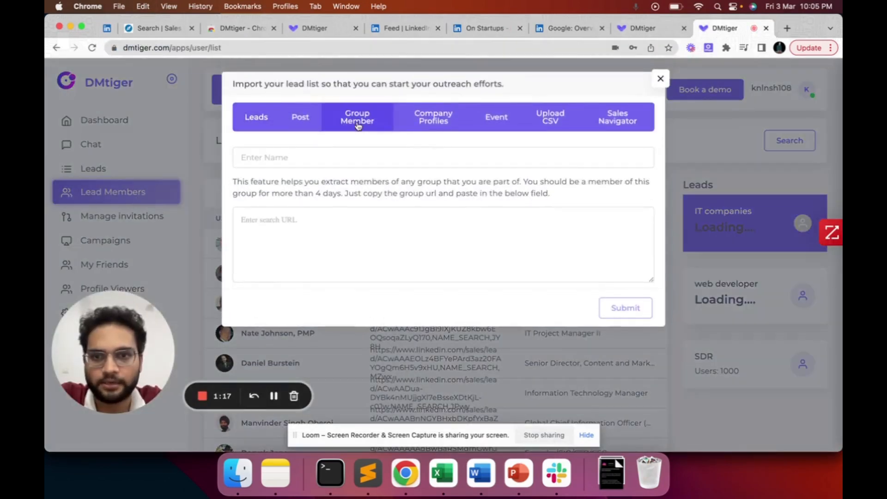
click(360, 158)
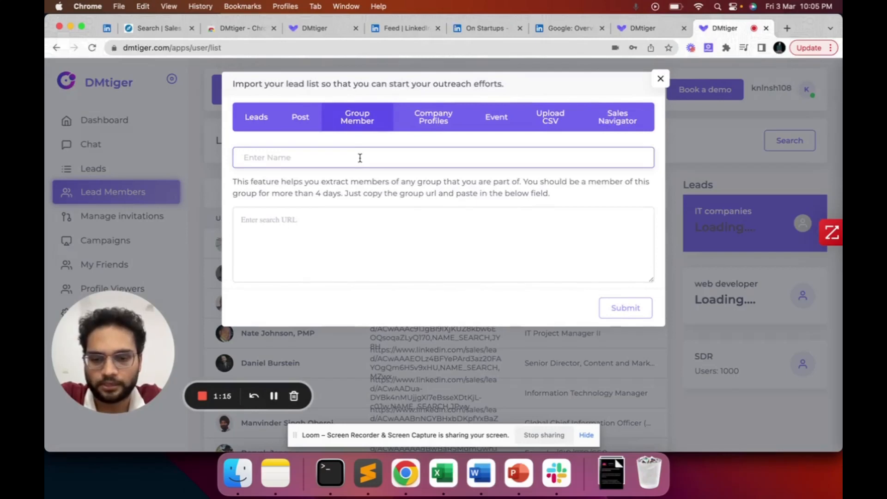
text(group members)
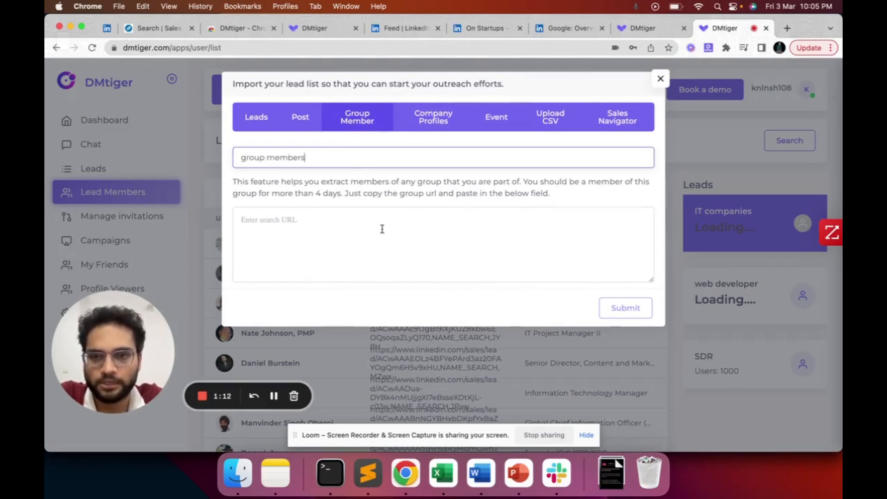
click(382, 229)
key(super+v)
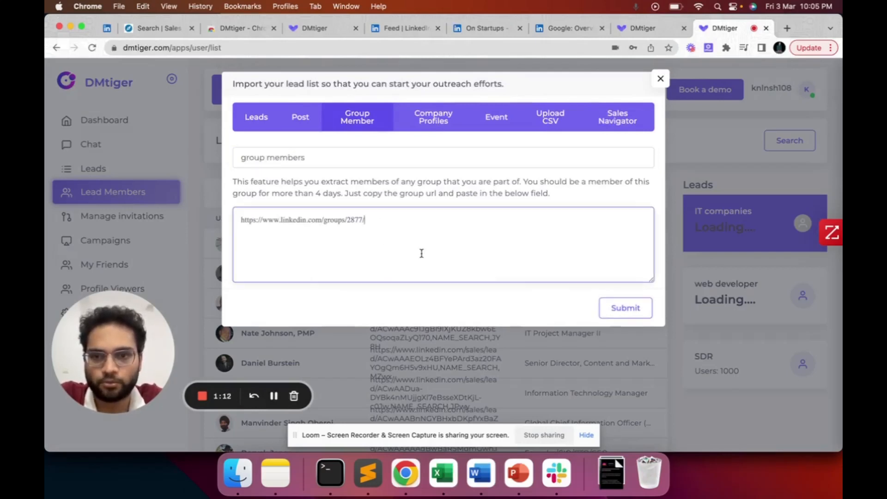
click(626, 308)
- Look over the users and profile links collected in the group members lead
click(739, 229)
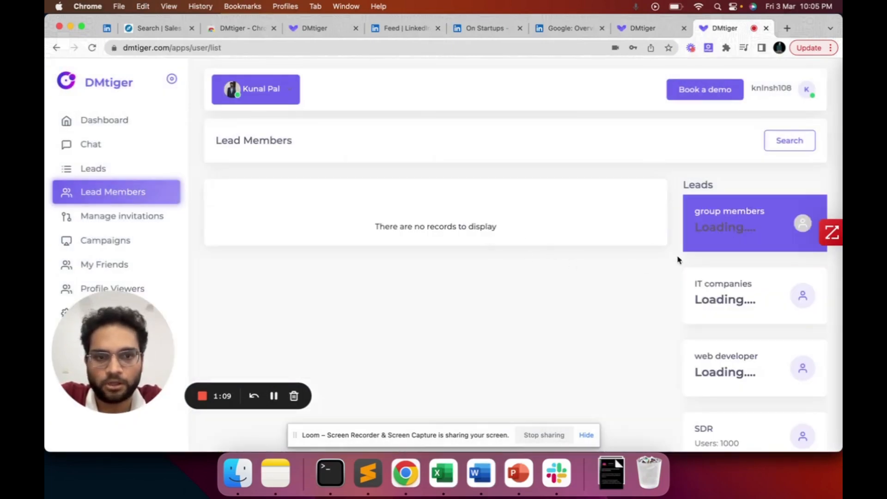
click(725, 289)
click(741, 236)
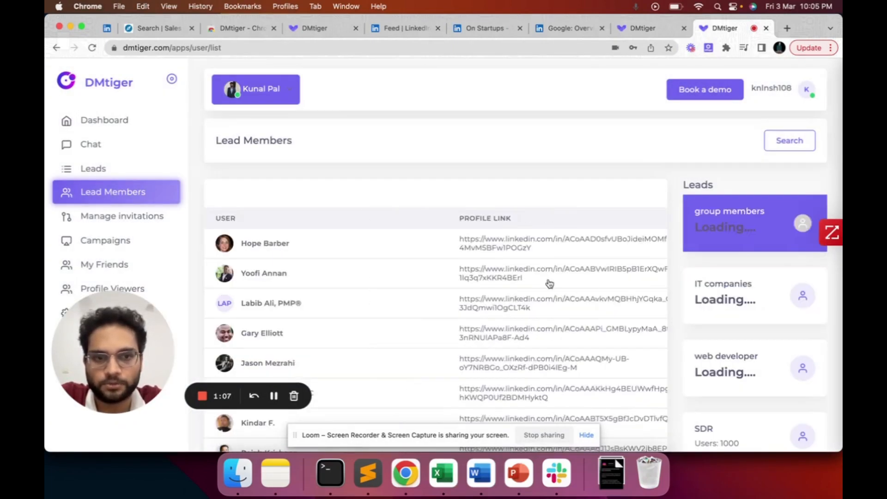
scroll(364, 307, down, 1)
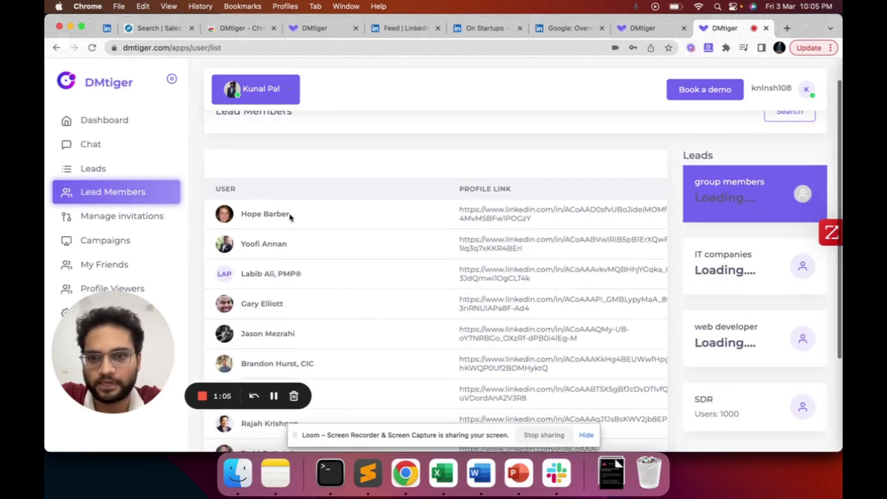
scroll(448, 181, up, 1)
- Switch to Google's LinkedIn company page and copy its URL, linkedin.com/company/google/
click(481, 29)
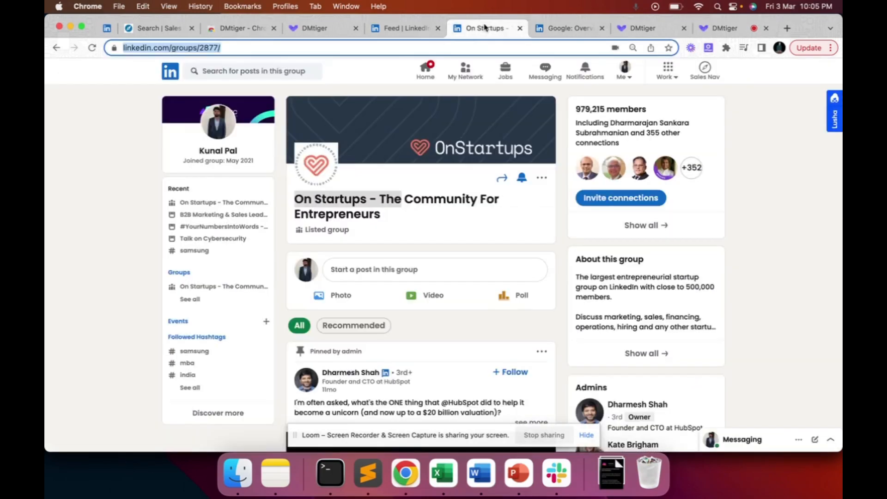
click(543, 37)
click(426, 48)
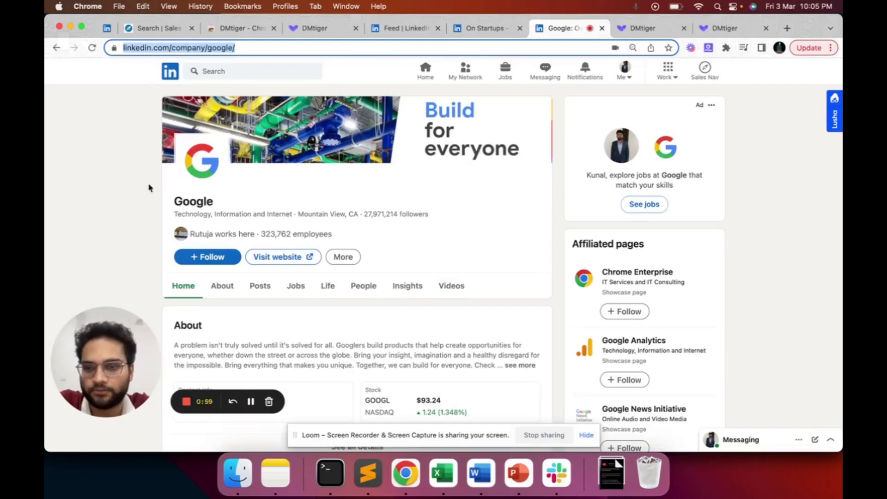
click(724, 31)
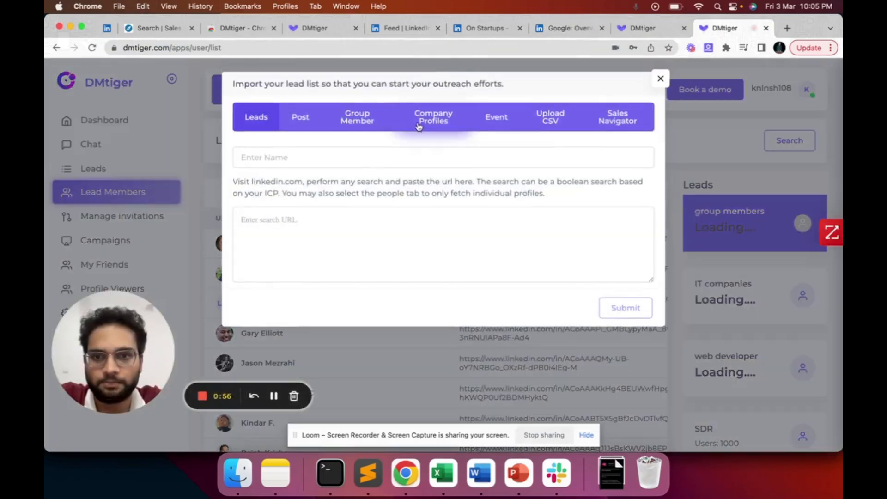
click(434, 124)
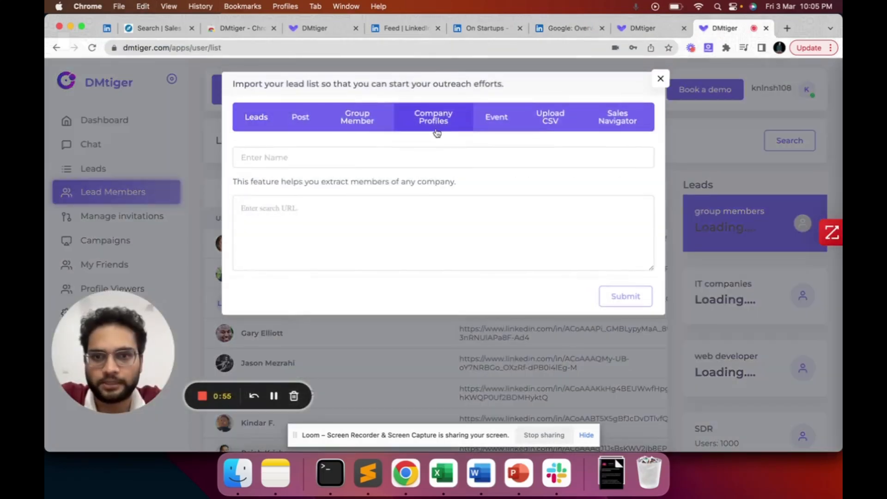
click(429, 229)
key(super+v)
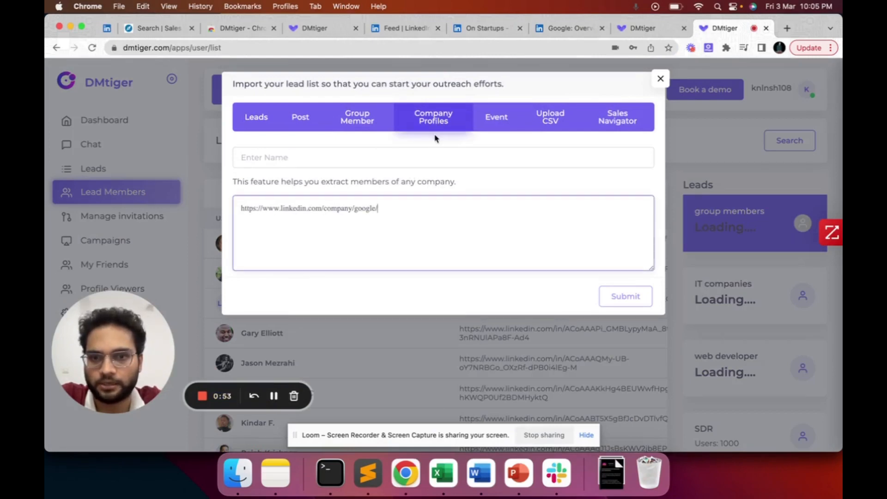
click(441, 152)
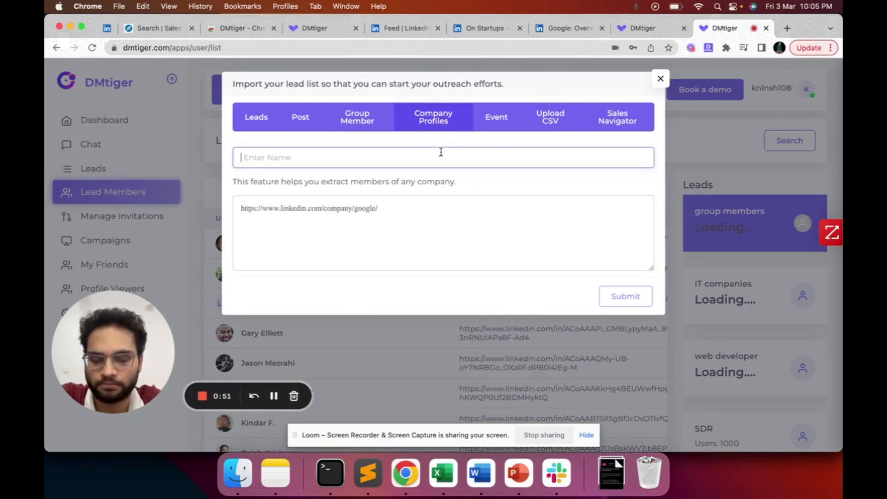
text(employees o)
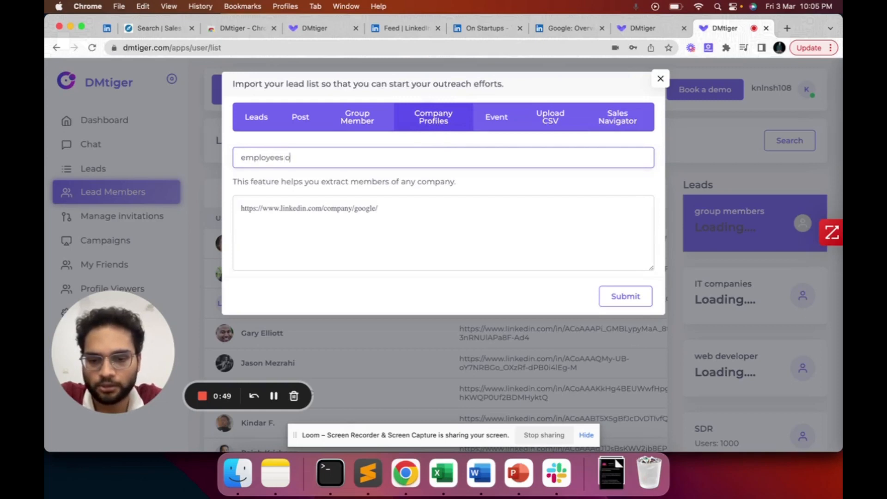
text(f google)
click(628, 296)
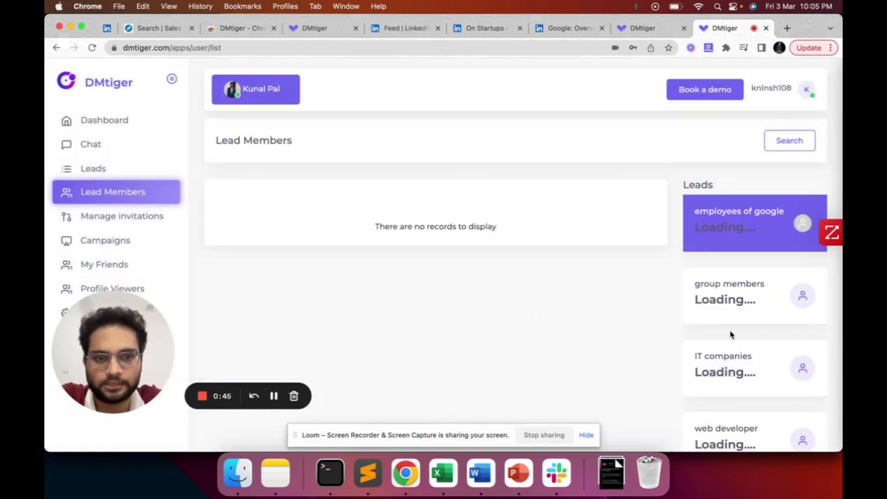
- Look over the users and profile links collected in the employees of google lead
click(746, 314)
click(760, 226)
scroll(462, 300, down, 5)
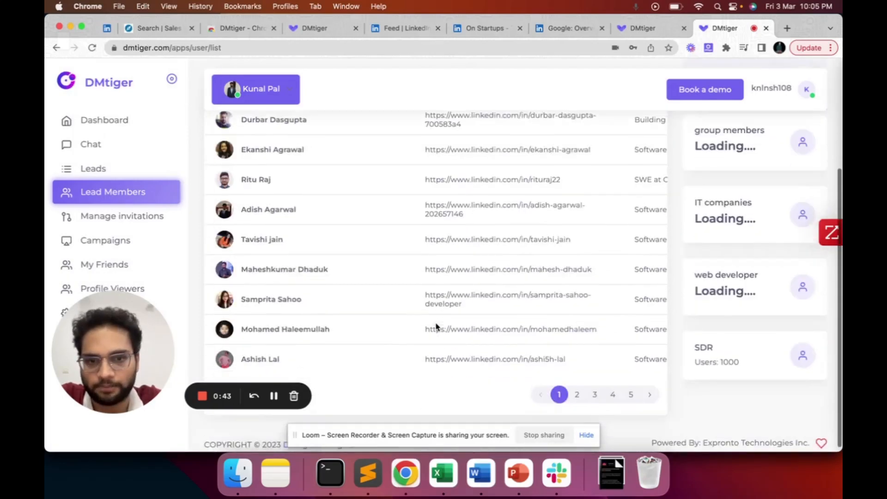
scroll(437, 326, up, 2)
scroll(436, 325, up, 2)
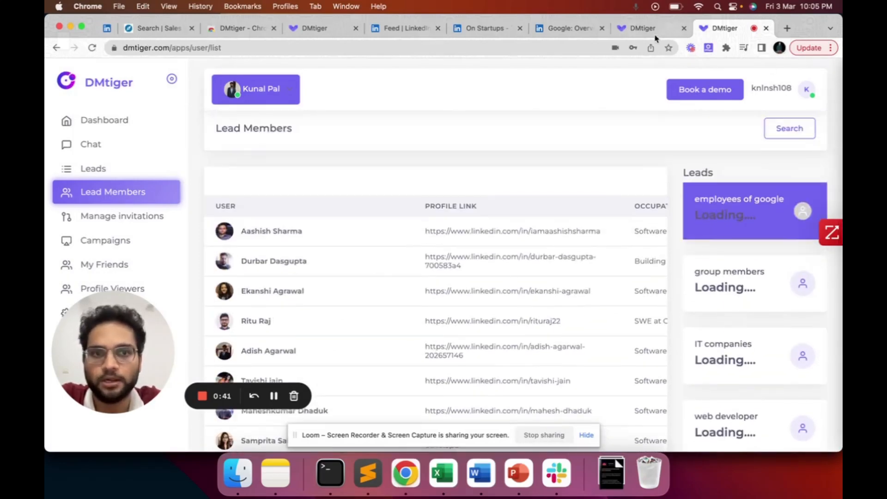
- Switch to the LinkedIn feed and examine the Tata Group post down to the DMtiger import form above its comments
click(559, 29)
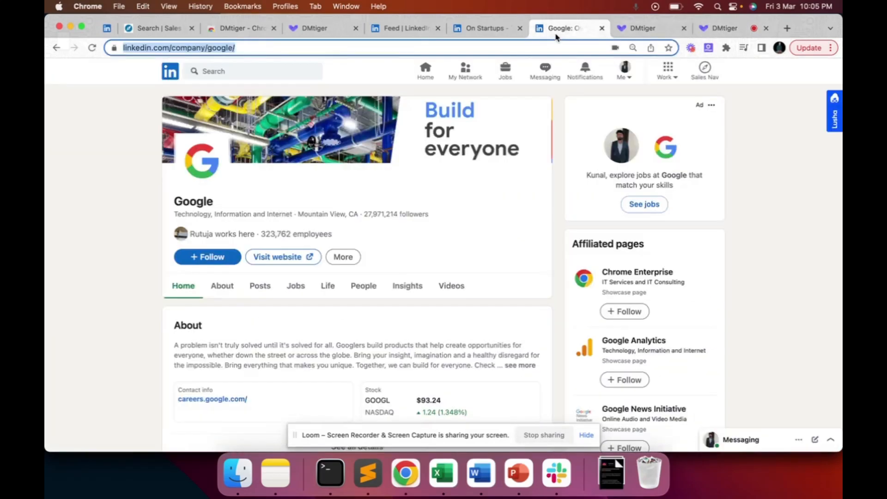
click(480, 29)
click(403, 33)
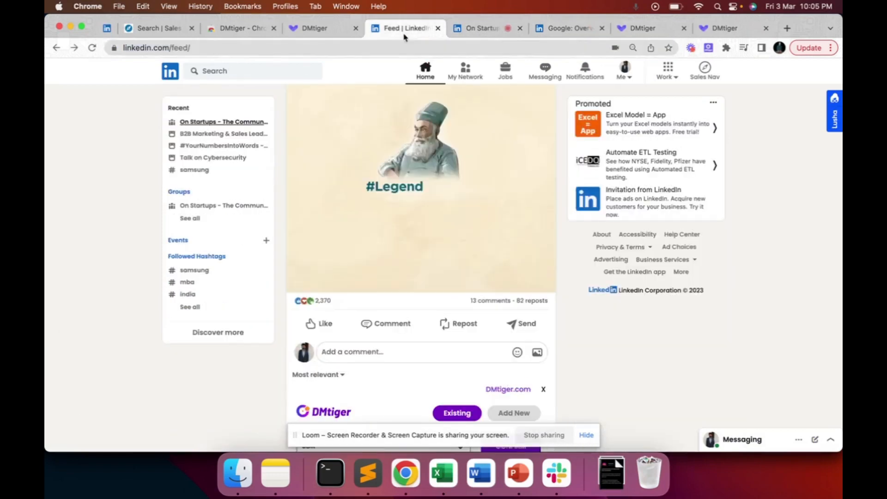
scroll(407, 225, up, 4)
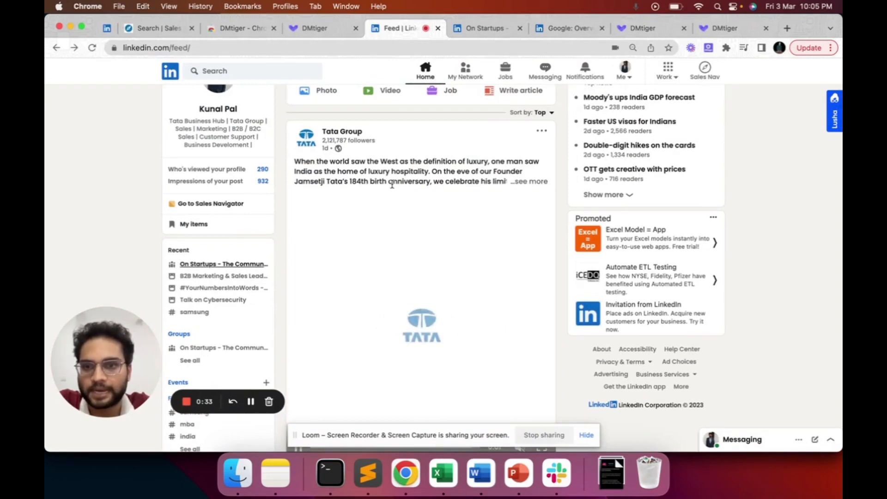
scroll(392, 187, down, 3)
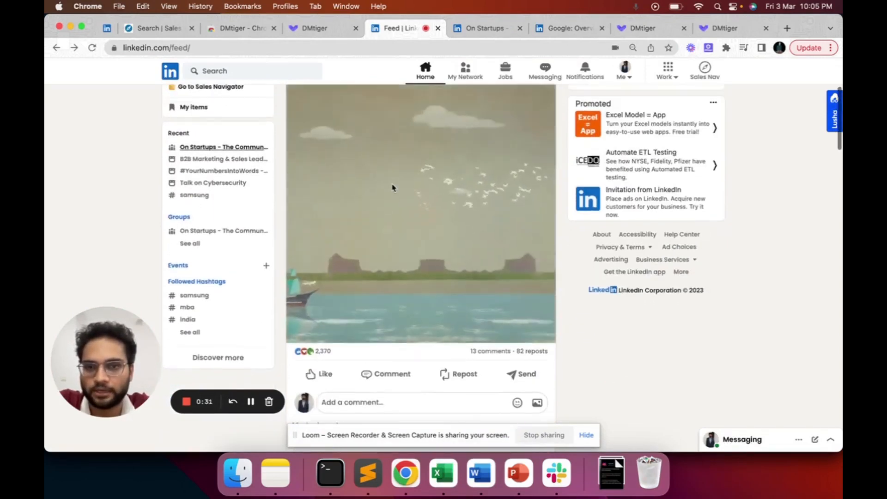
scroll(392, 187, up, 4)
scroll(392, 187, down, 8)
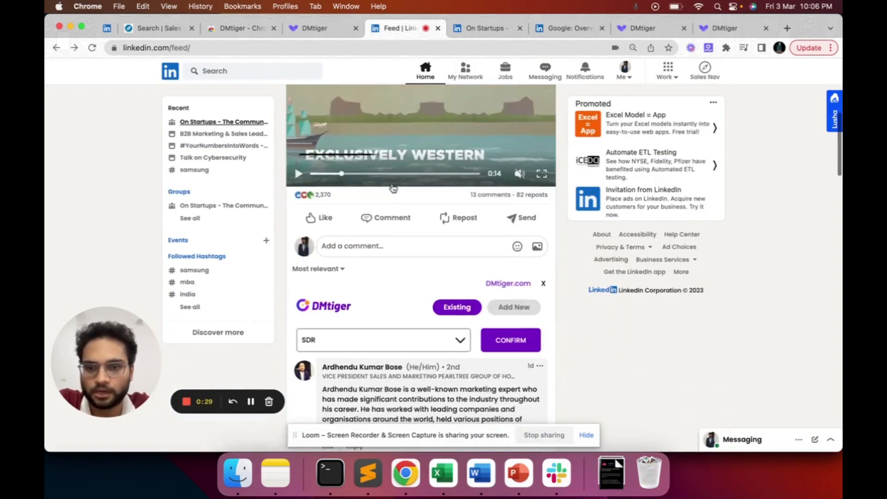
scroll(393, 188, down, 3)
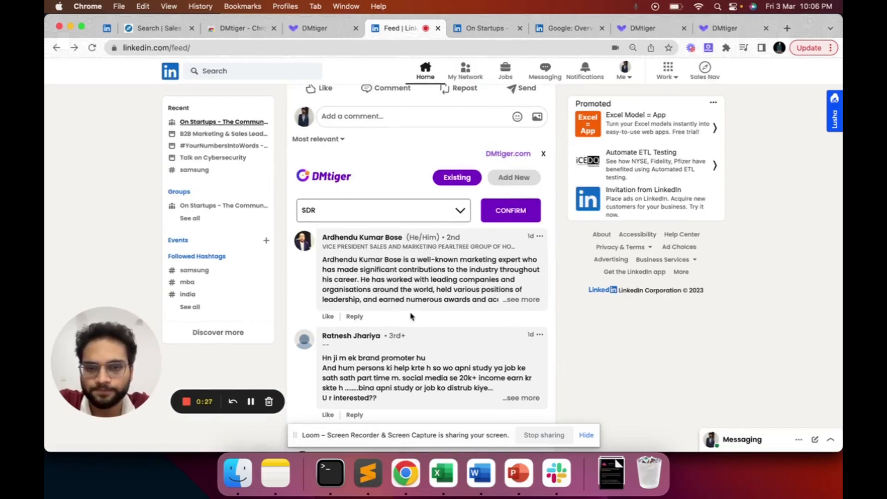
scroll(408, 314, up, 1)
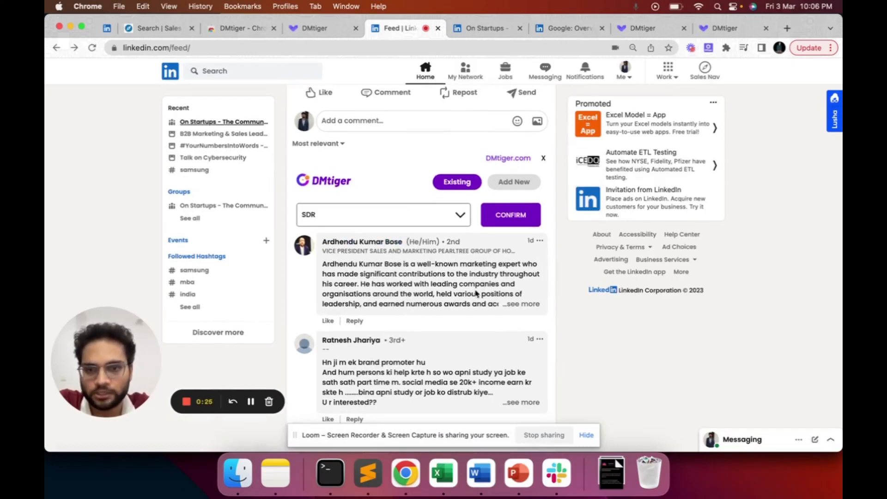
- Import the Tata Group post's commenters into a new DMtiger lead named "tata post engagements"
click(510, 186)
click(399, 208)
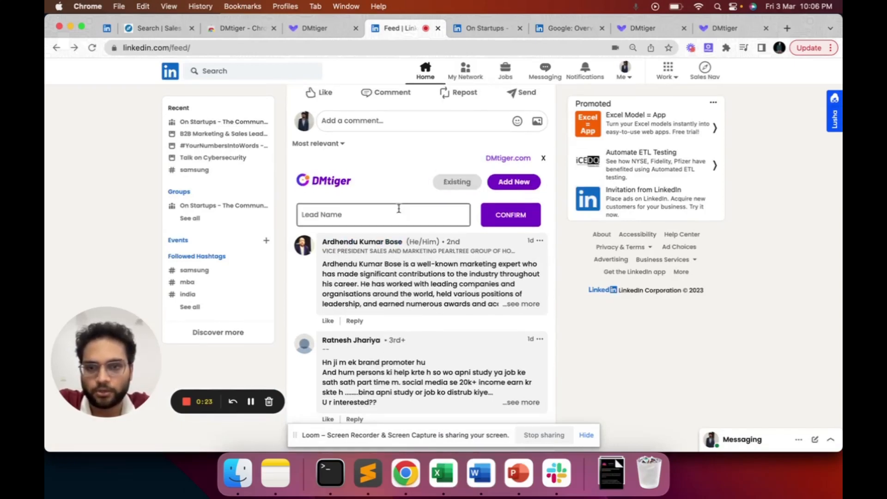
text(tata post)
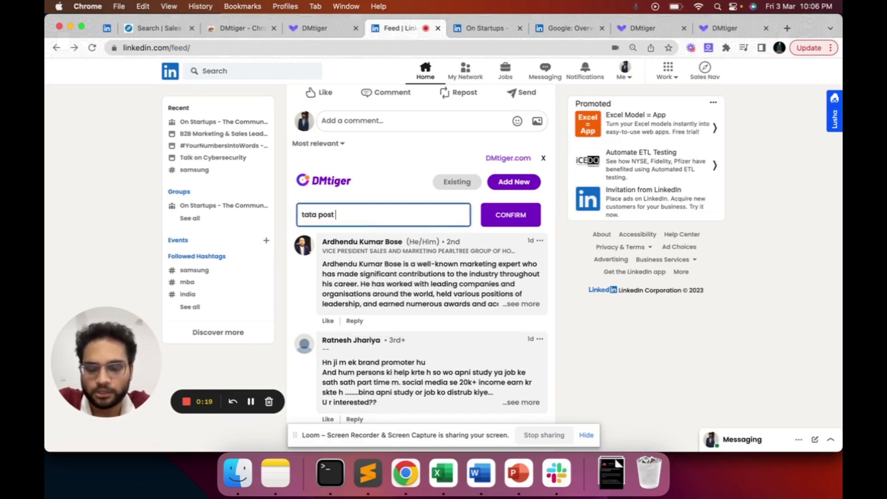
text( engagements)
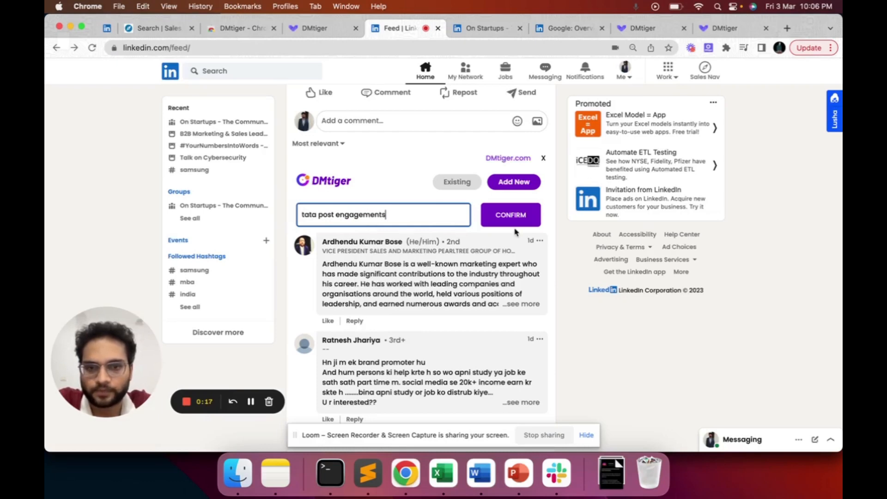
click(512, 223)
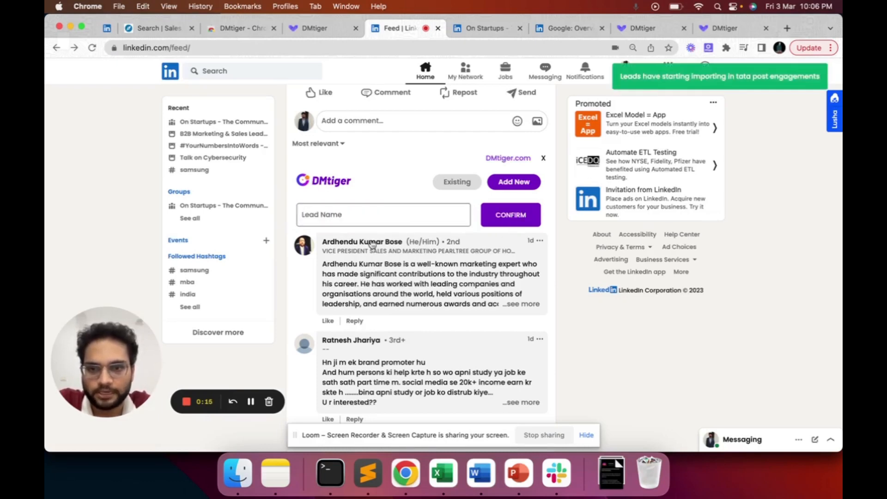
- Open the Tata Group post's reactions and import the people who reacted into the existing lead "tata post engagements"
scroll(418, 341, up, 5)
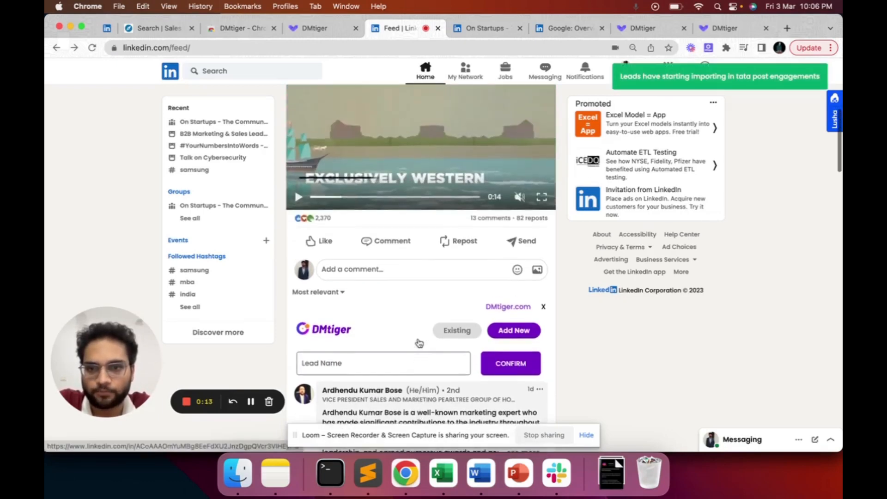
click(322, 252)
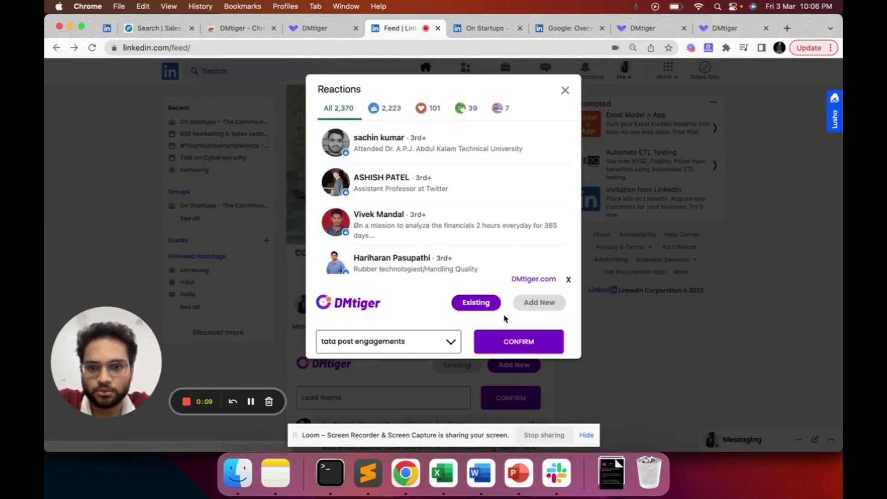
click(538, 304)
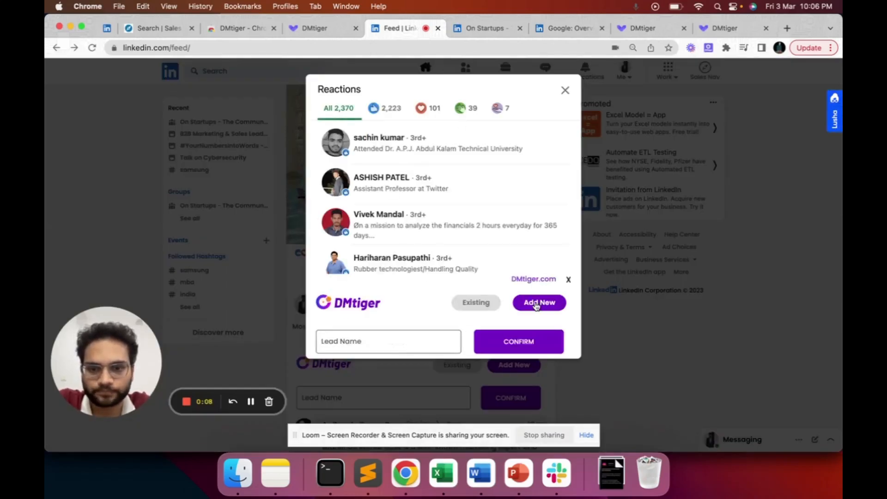
click(480, 304)
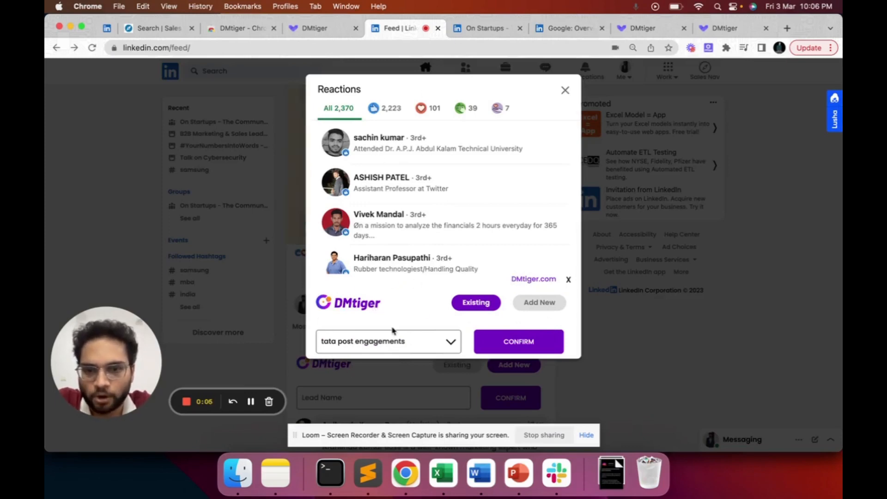
click(365, 341)
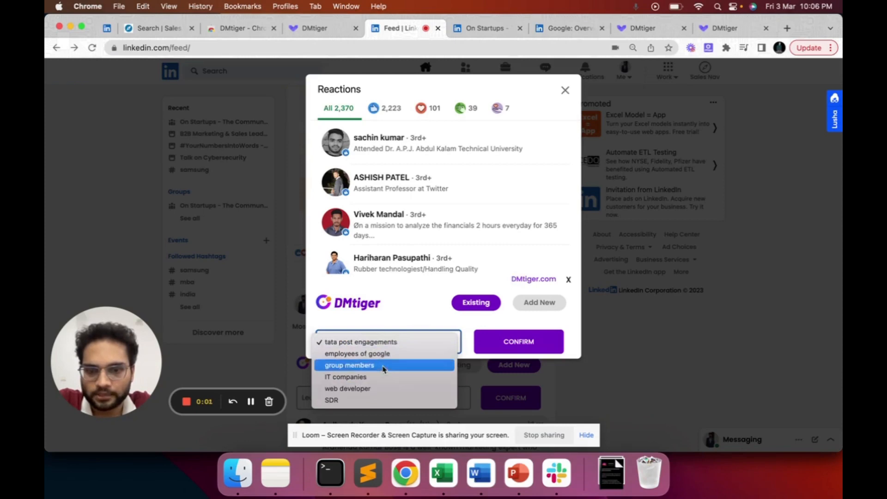
click(395, 344)
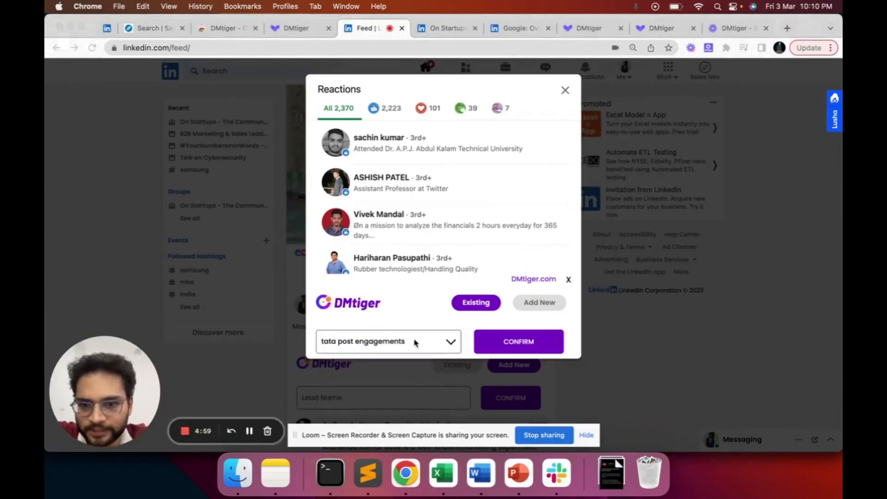
click(380, 343)
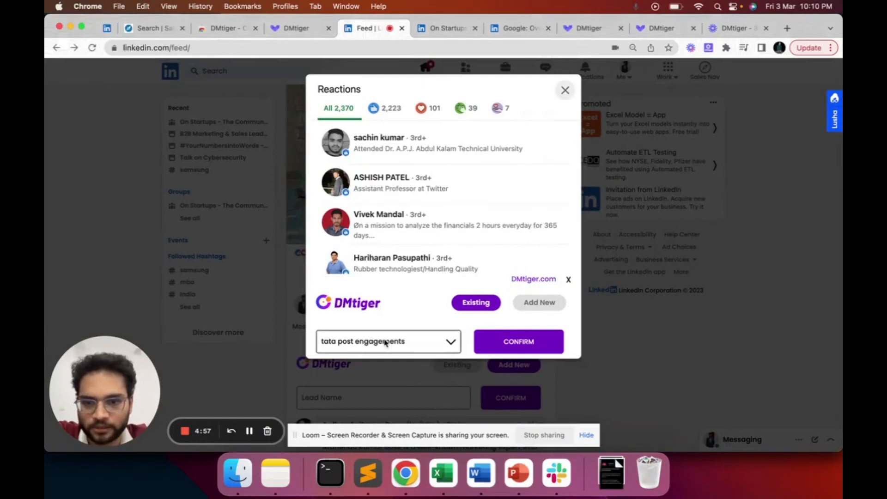
click(385, 343)
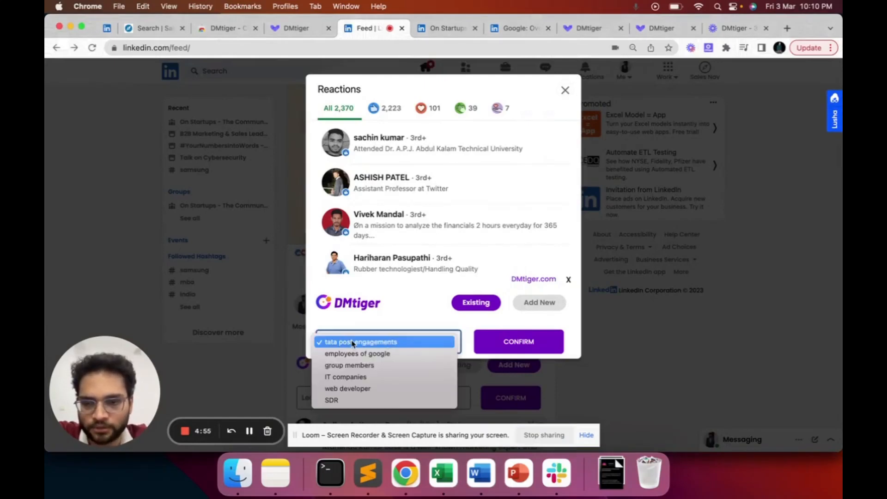
click(382, 343)
click(518, 348)
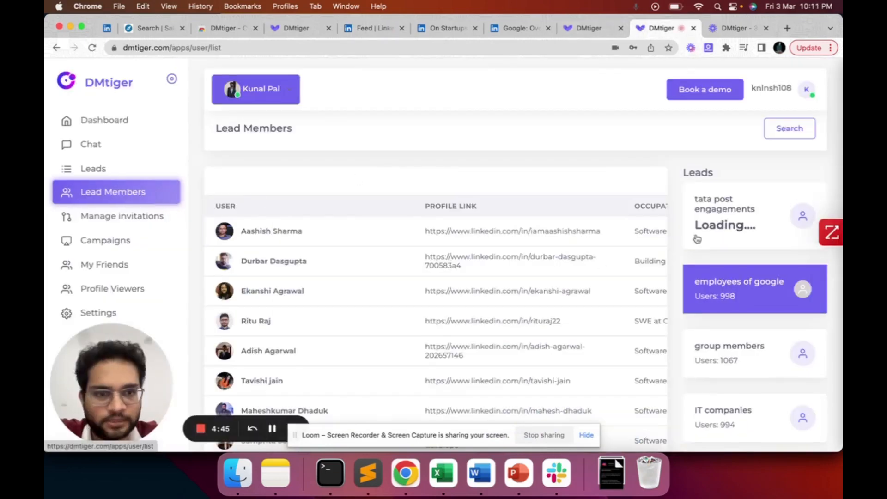
- In DMtiger's lead members, examine the users, profile links and comment entries collected in the tata post engagements lead
click(715, 230)
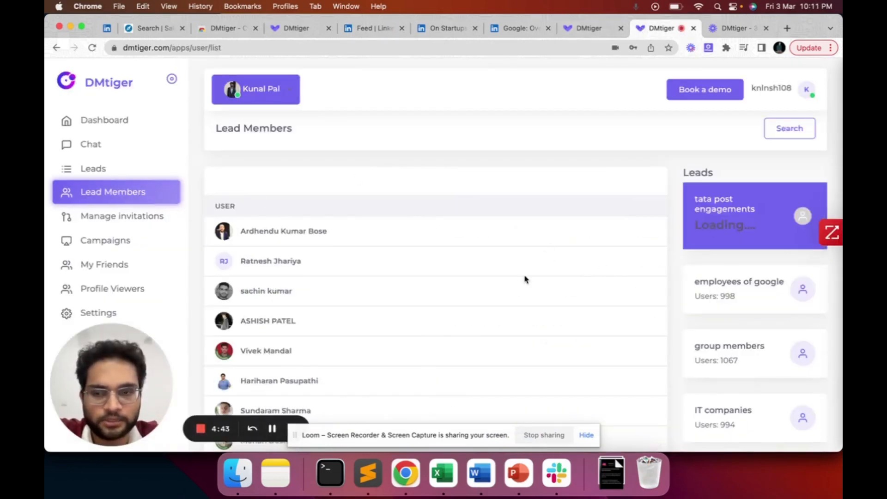
scroll(301, 287, right, 10)
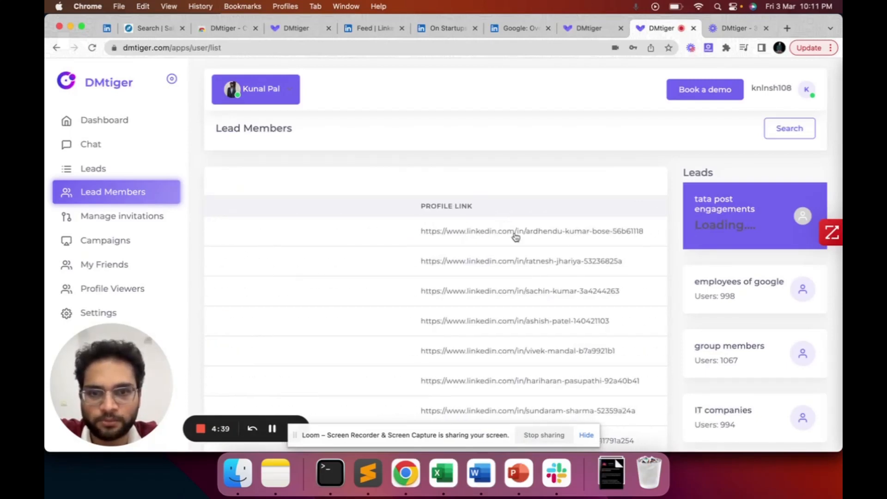
scroll(516, 237, right, 5)
scroll(497, 252, right, 6)
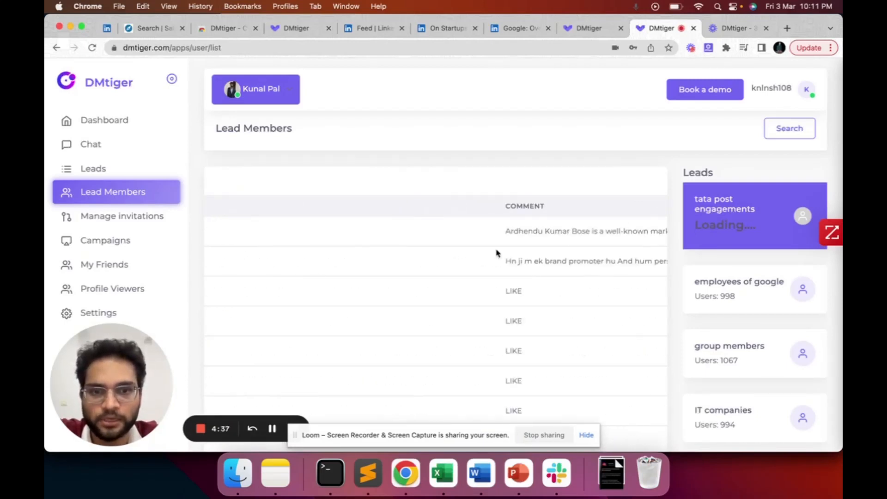
scroll(532, 229, right, 2)
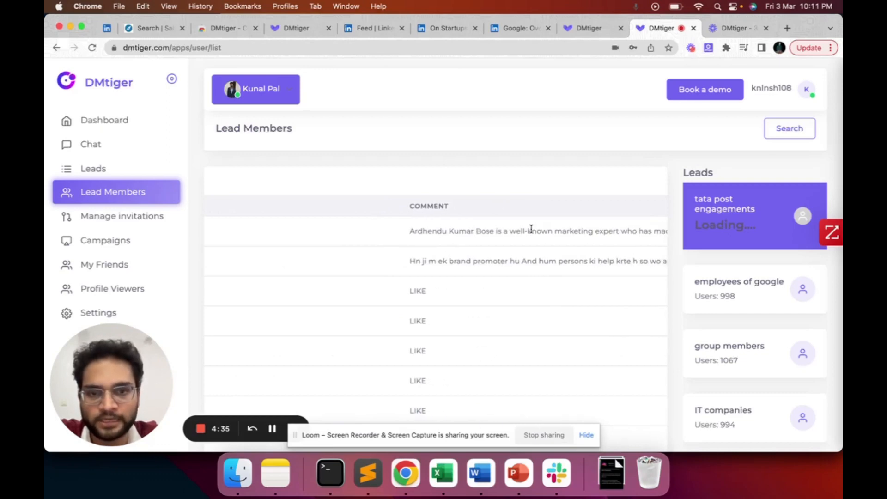
scroll(517, 273, down, 2)
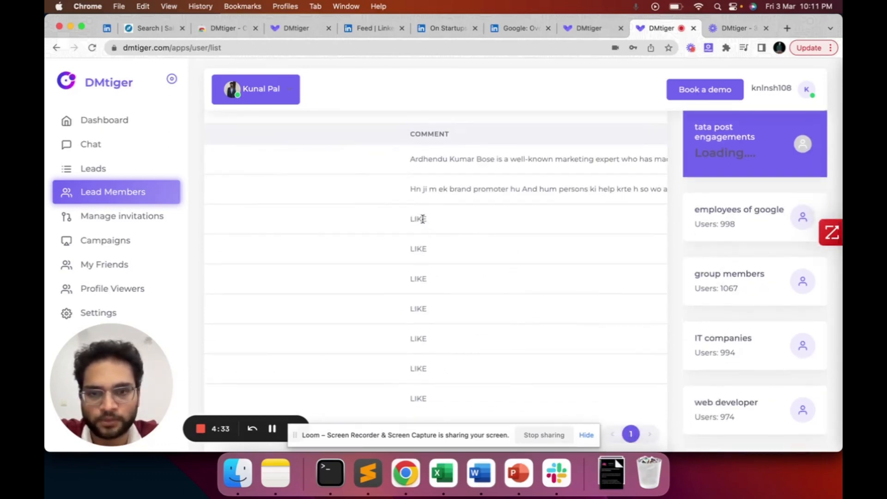
scroll(434, 250, down, 2)
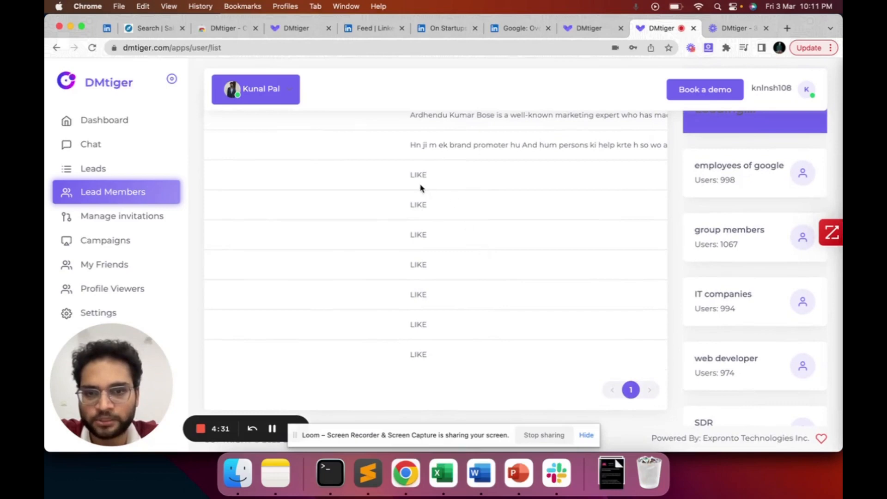
scroll(419, 201, right, 5)
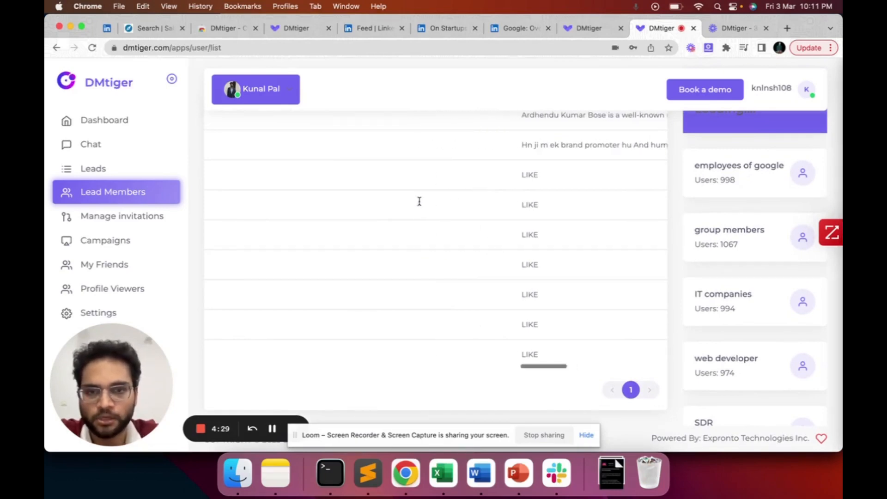
- Finish reviewing the tata post engagements members, then go through the other leads and examine the profile links and occupations in IT companies
scroll(419, 201, left, 5)
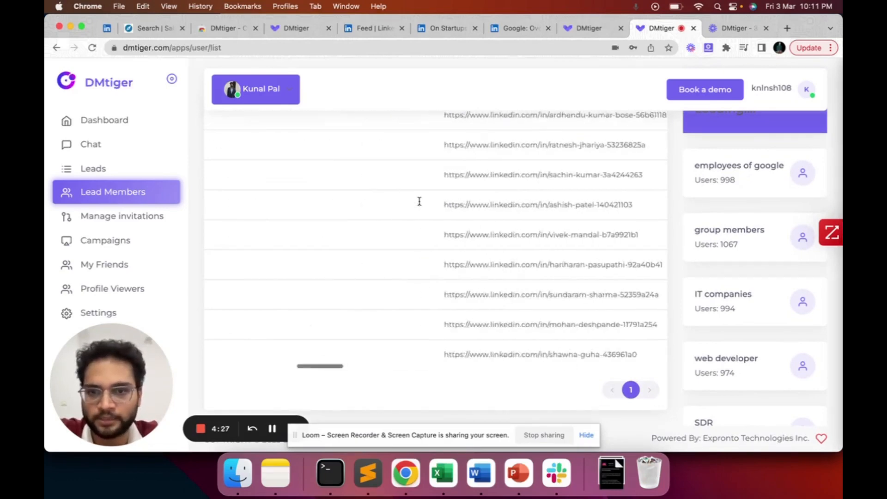
scroll(421, 203, up, 3)
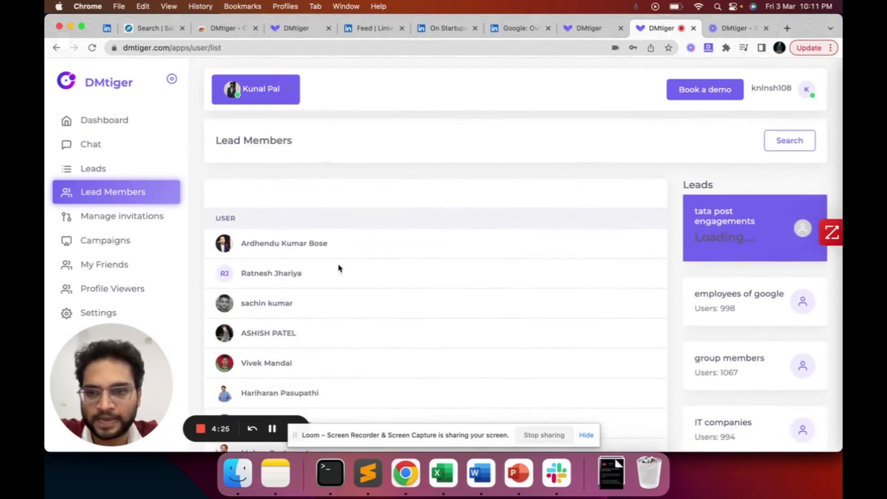
scroll(382, 272, down, 1)
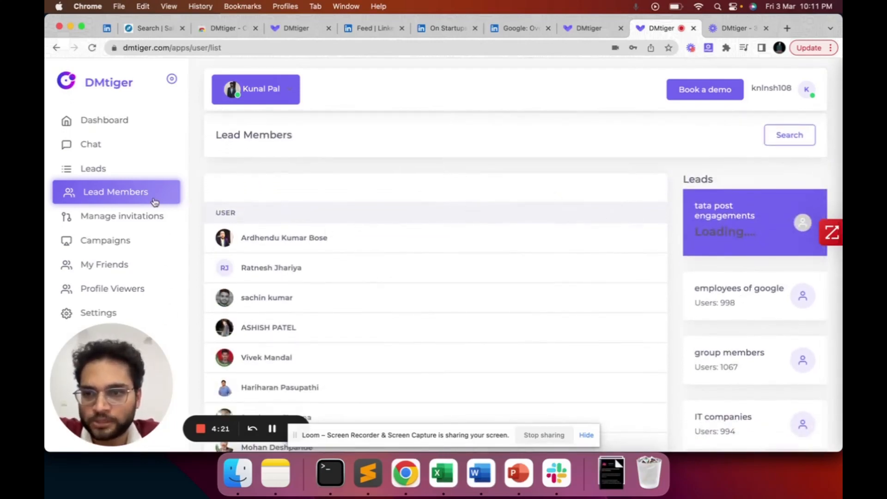
click(748, 293)
click(747, 352)
scroll(748, 354, down, 2)
click(747, 356)
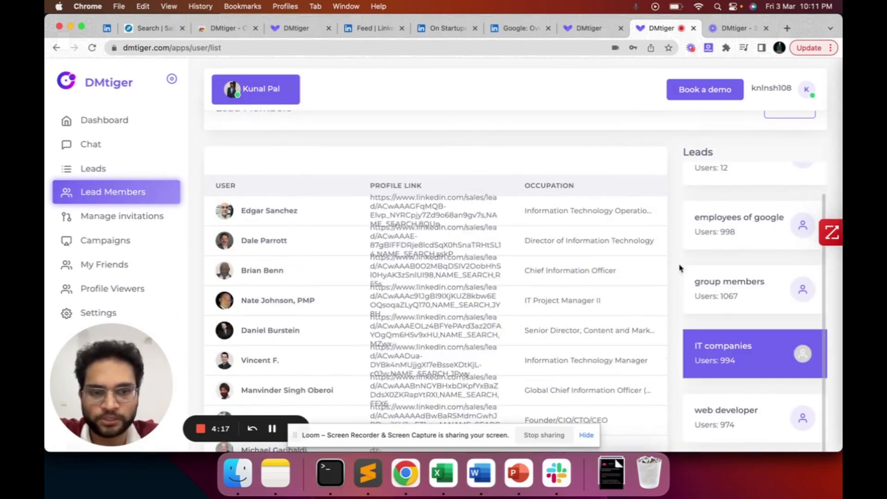
scroll(755, 318, down, 2)
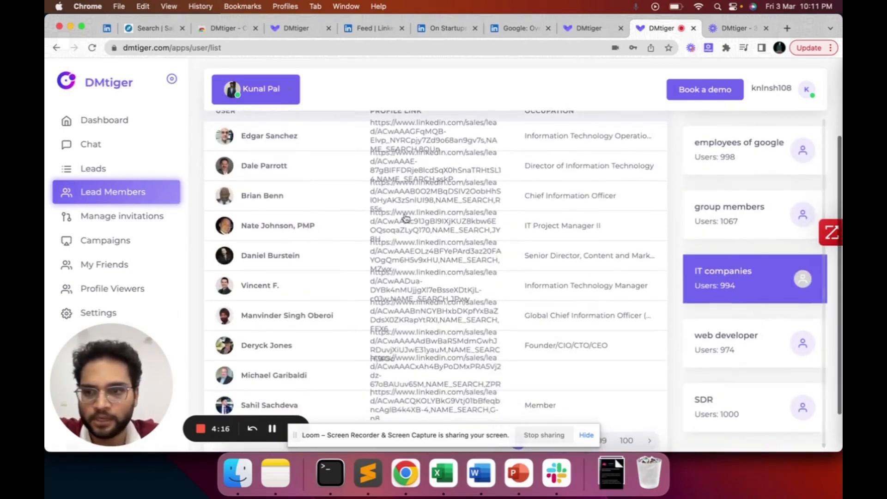
- Create a new campaign for lead members and name it "reachout to google employees"
click(131, 241)
click(788, 147)
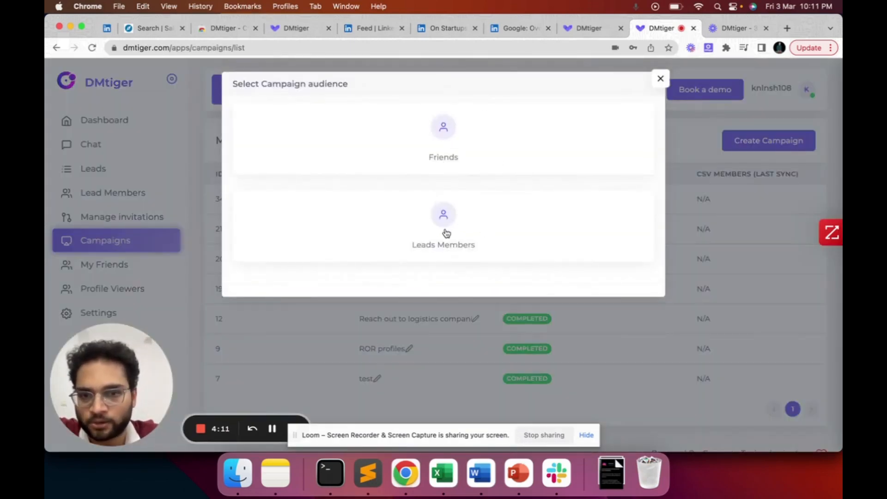
click(447, 233)
click(312, 255)
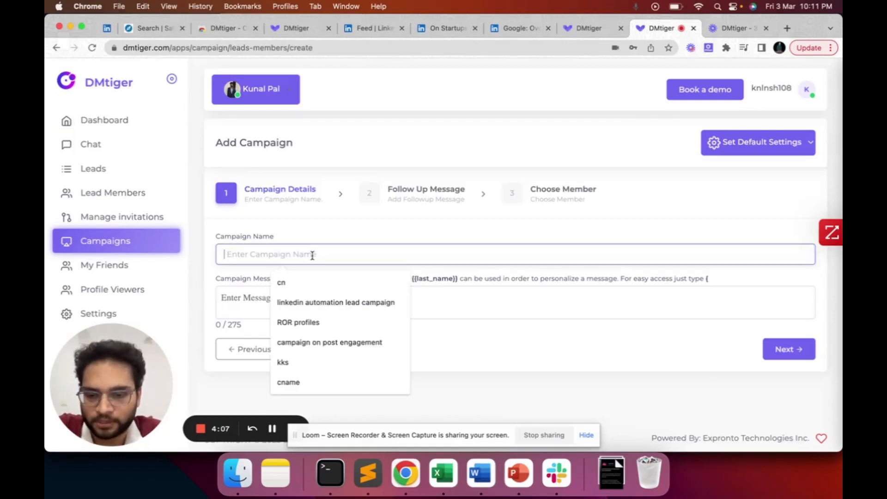
text(reachiout)
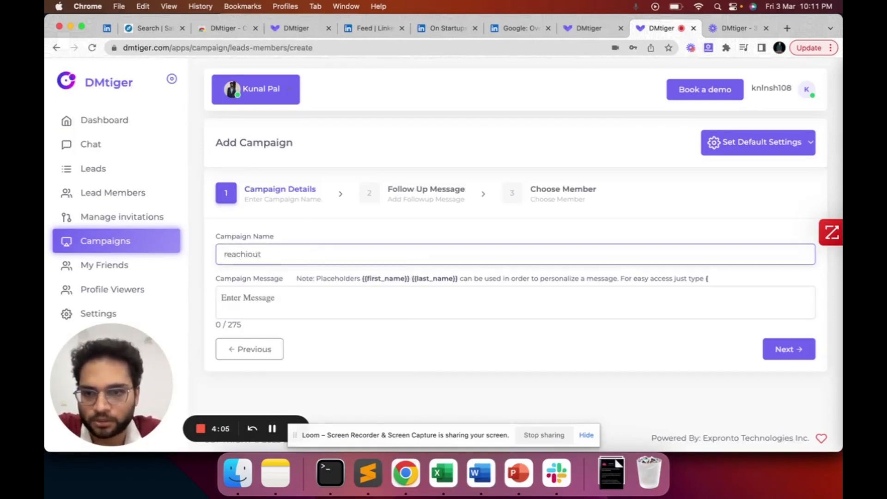
key(BackSpace)
key(BackSpace)
key(BackSpace)
key(BackSpace)
text(out)
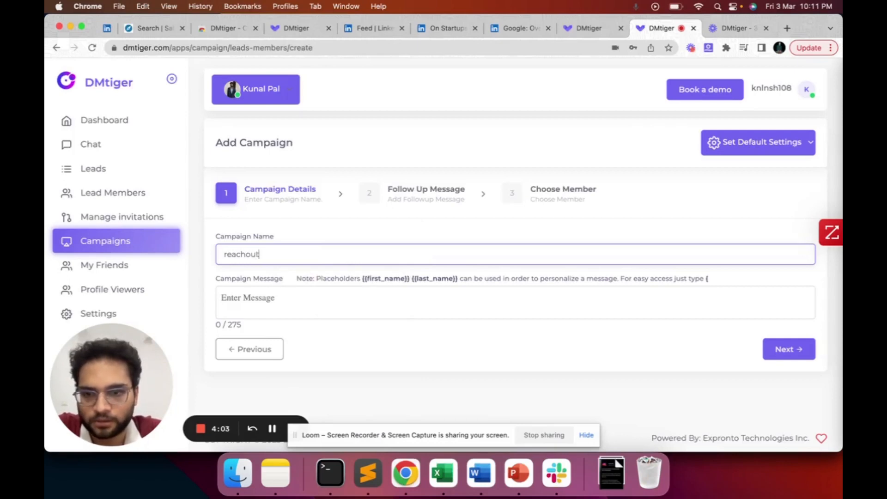
text( to google employees)
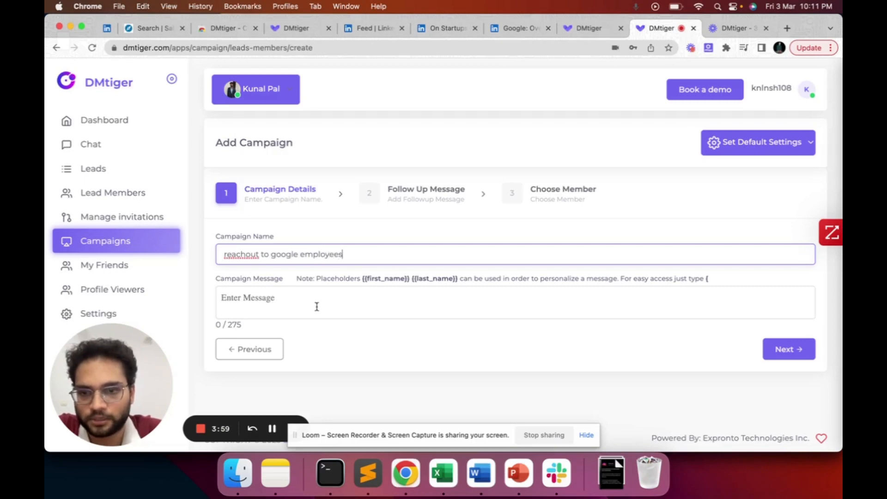
- Write the campaign message "Hi {{first_name}}, I am [sender's name], looking to hire people who have worked with Google." and proceed to the follow-up stage
click(317, 307)
text(Hi )
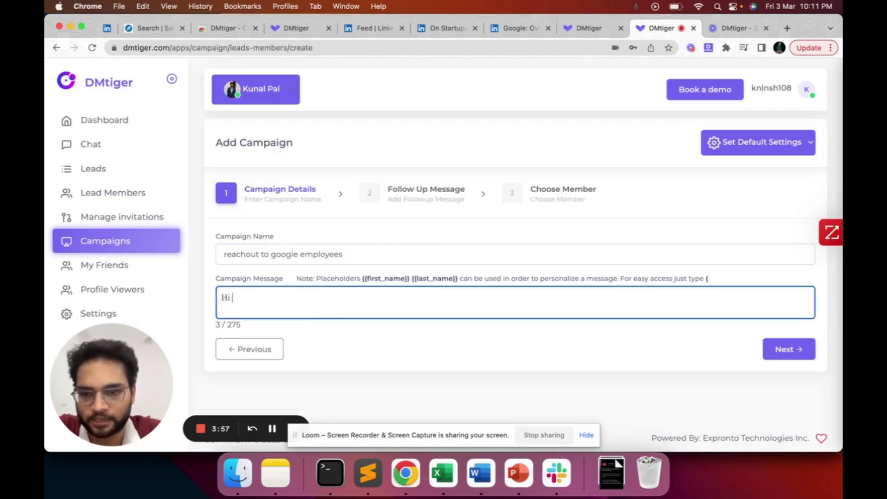
text({)
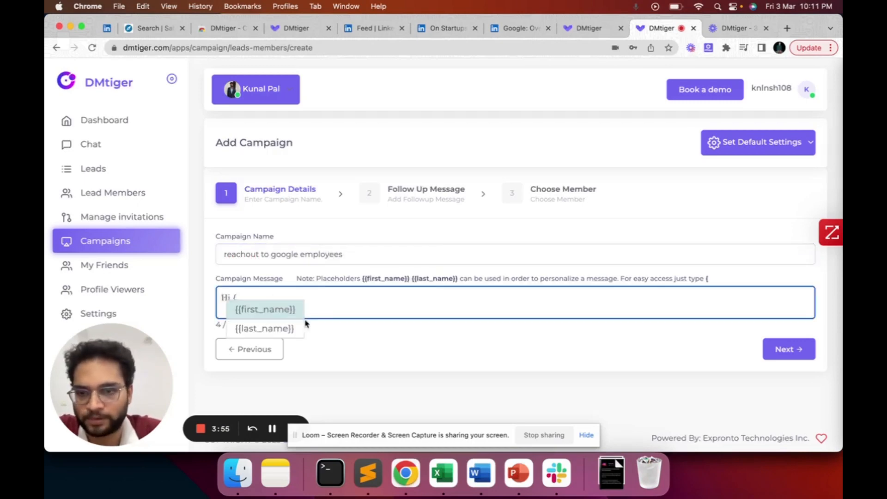
click(277, 309)
text(, I)
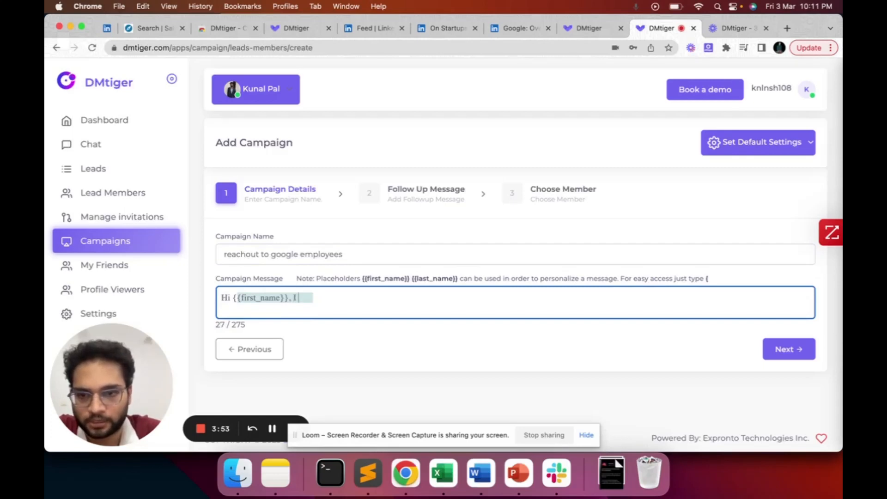
text( am Kshitij )
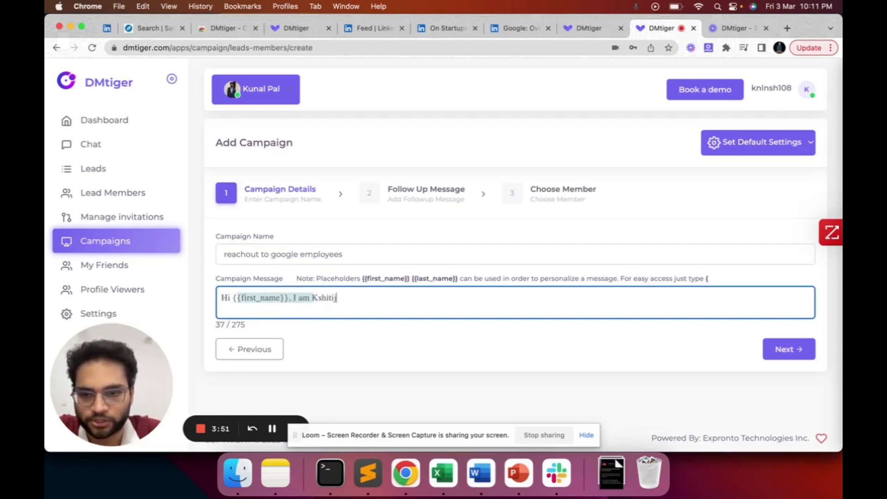
text(, lookin)
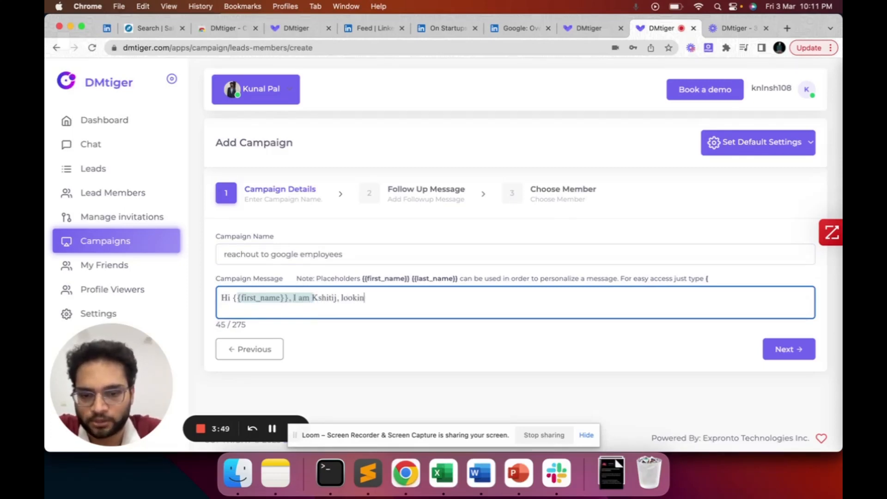
text(g to hire peo)
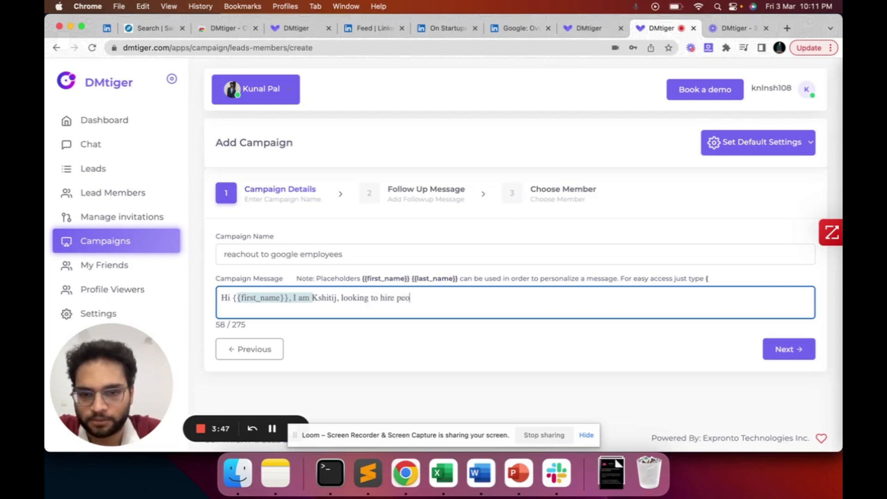
text(ple who have wo)
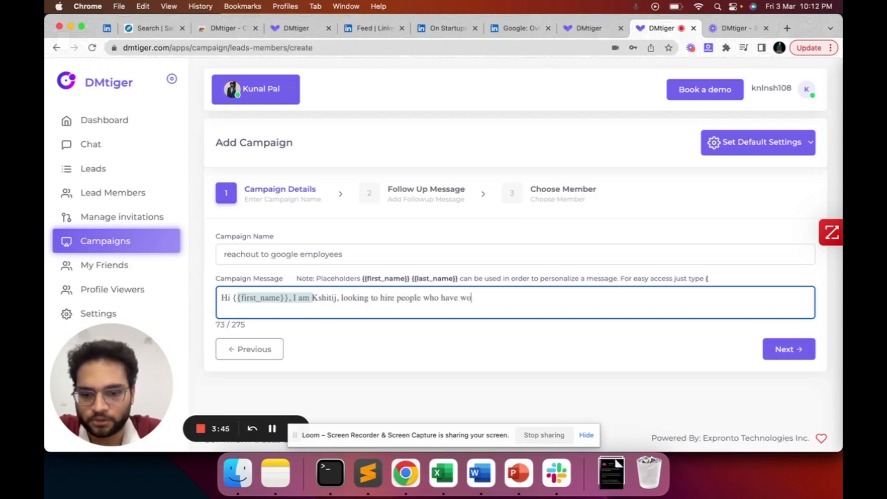
text(rked with Google)
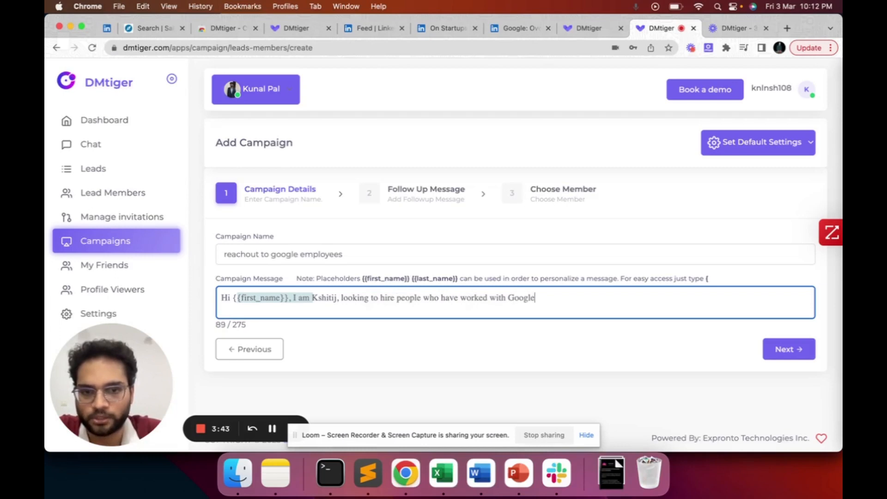
text(.)
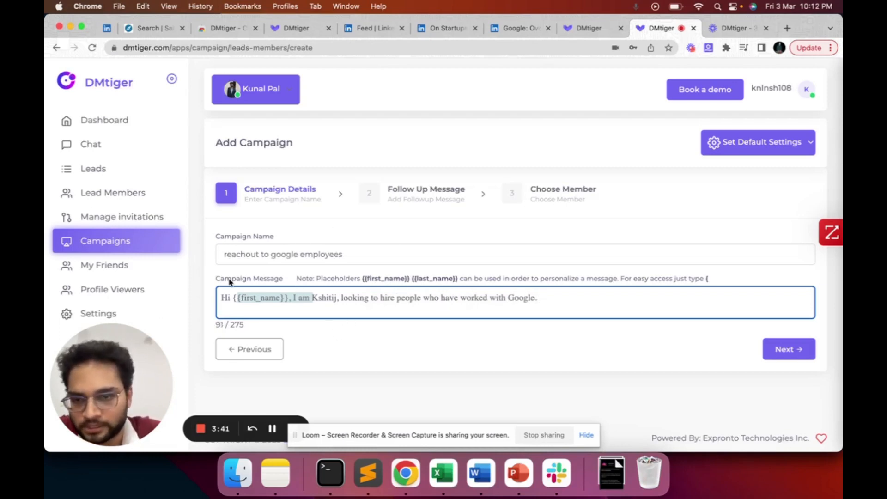
click(791, 350)
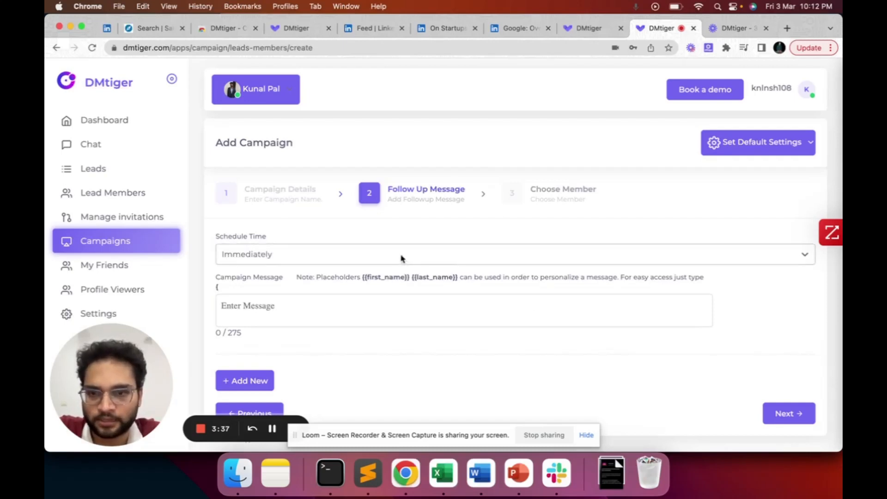
- Set the follow-up message's schedule time to 12 Hours
click(316, 258)
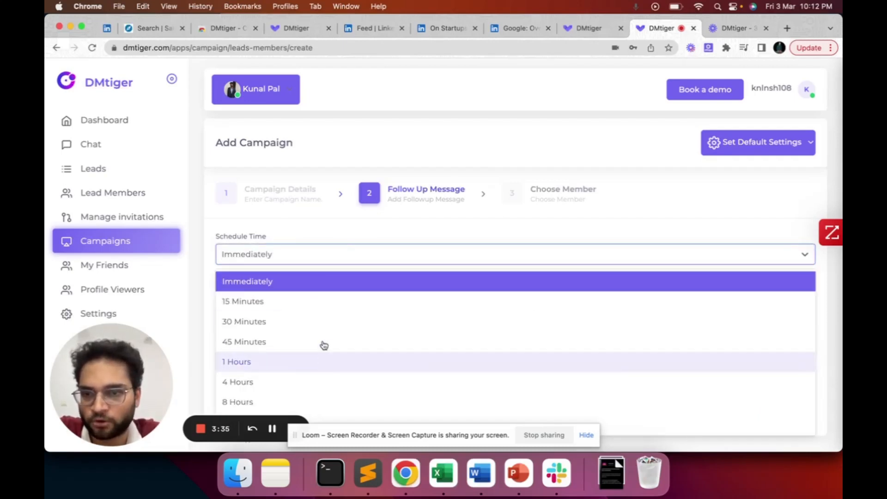
click(339, 226)
scroll(339, 242, down, 1)
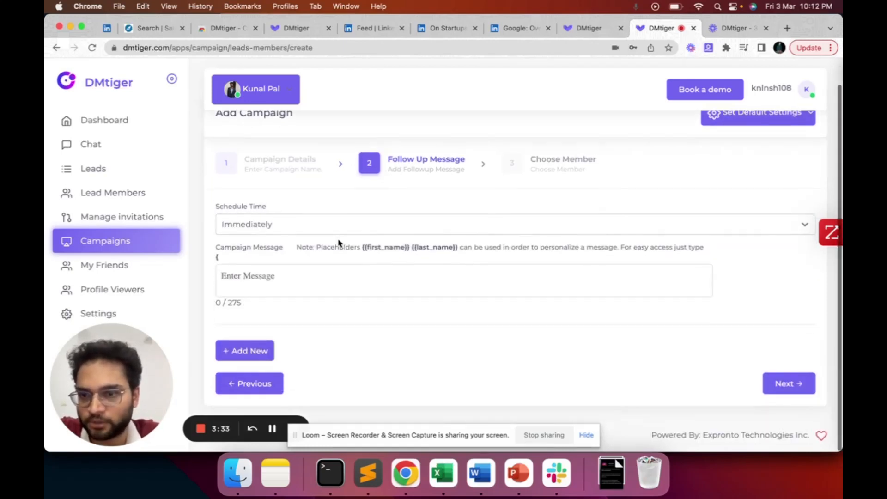
click(331, 238)
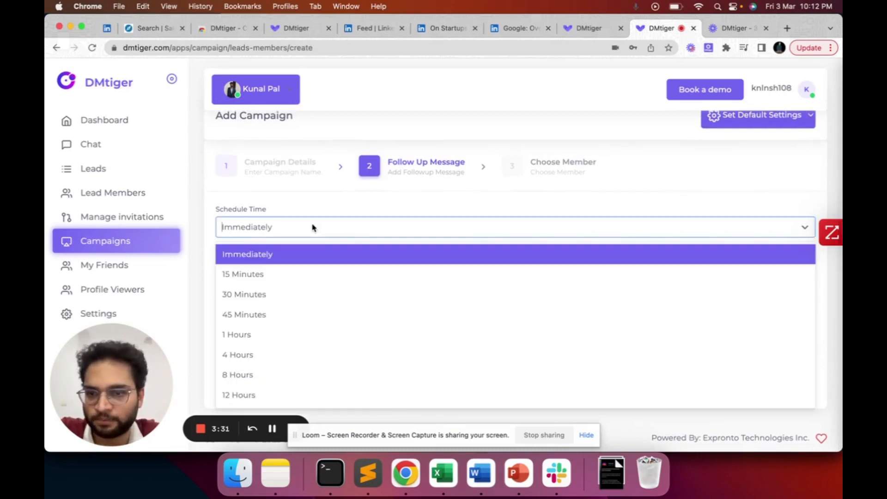
scroll(322, 342, down, 3)
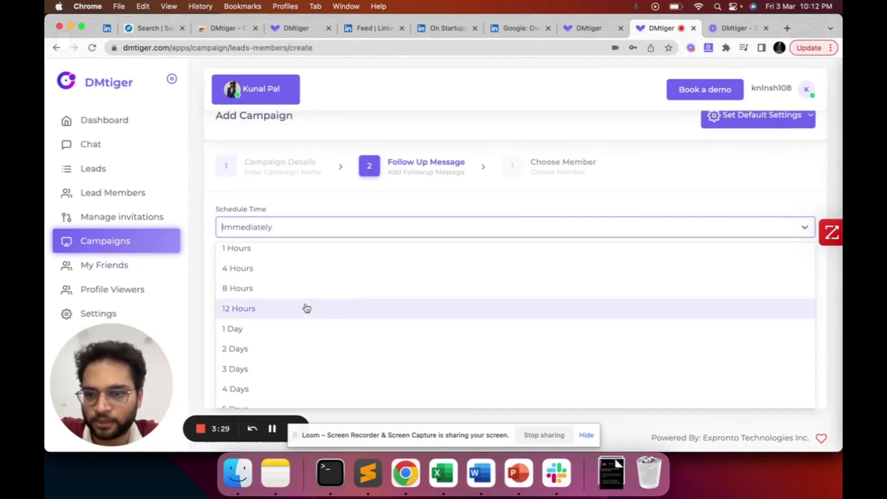
click(307, 308)
- Write the follow-up message "Hey {{first_name}}, nice connecting with you here on linkedin. Would love to get on a call to discuss next steps."
click(307, 276)
text(Hey )
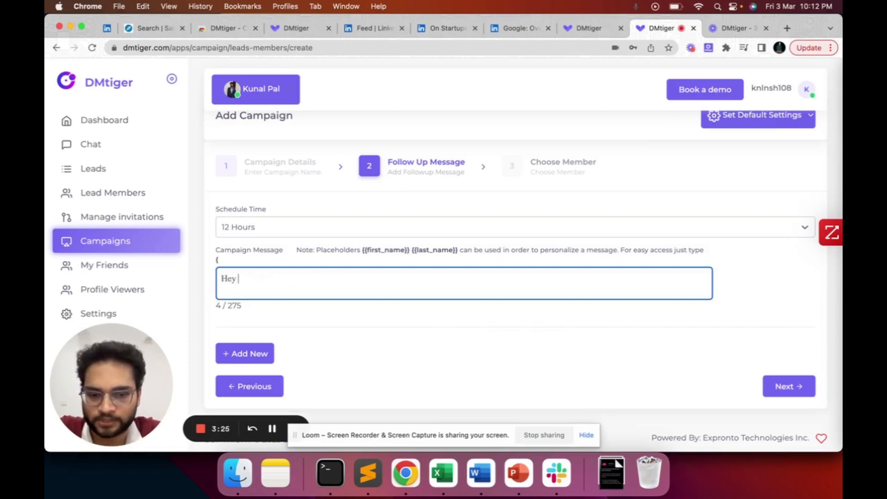
text({{fi)
click(283, 291)
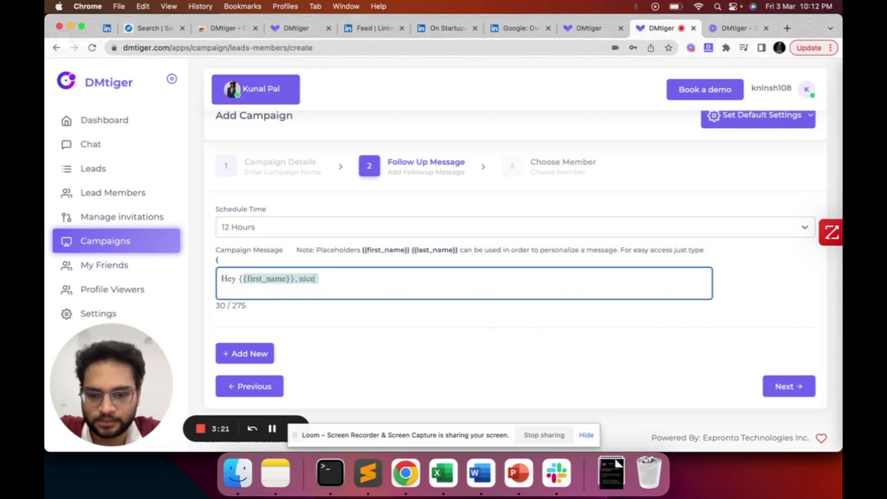
text(, nice connecting with you here on linkedi)
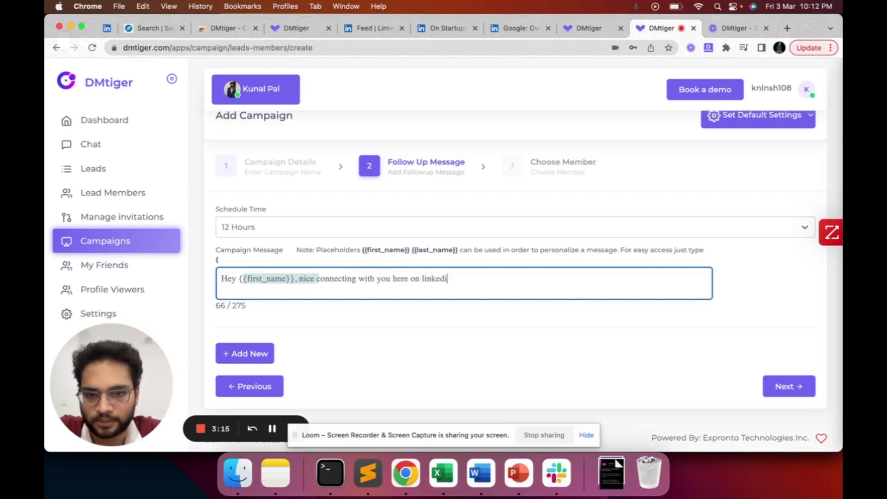
text(n. Would love)
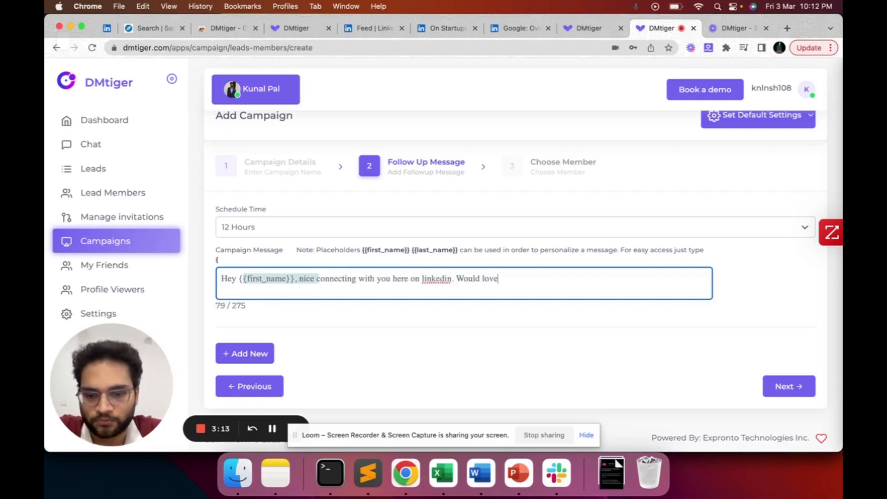
text( to get on)
text(a )
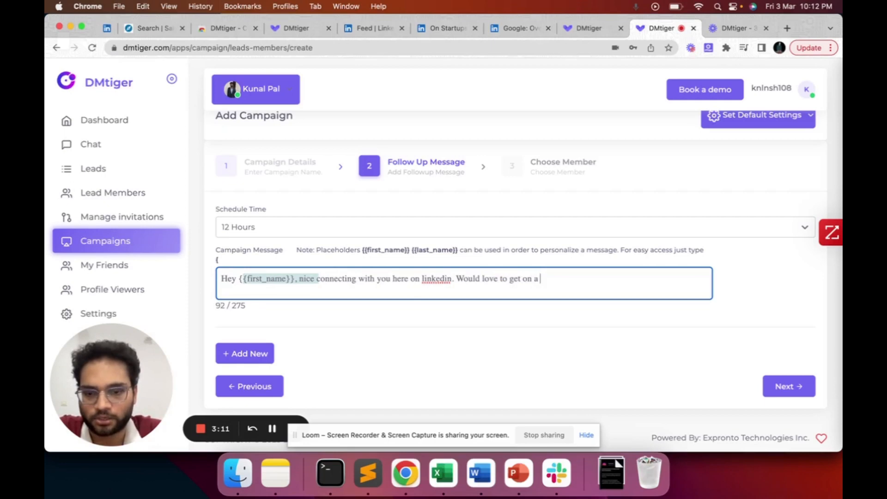
text(call to di)
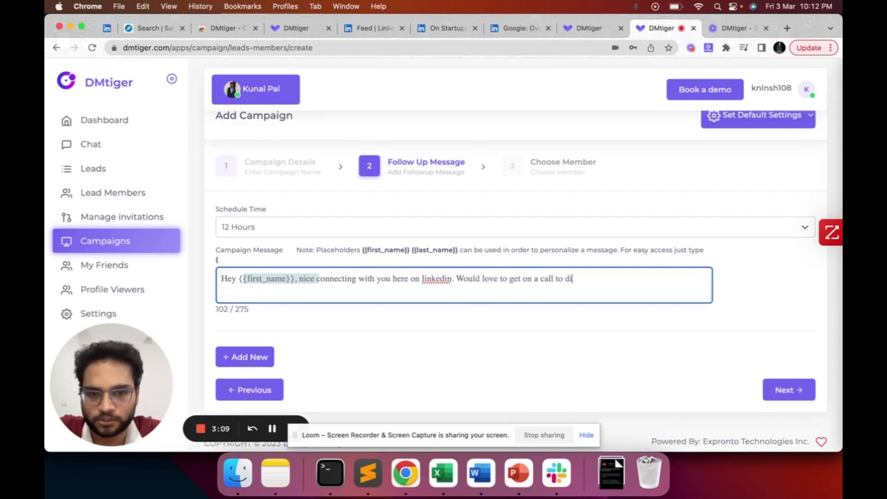
text(scuss next steps.)
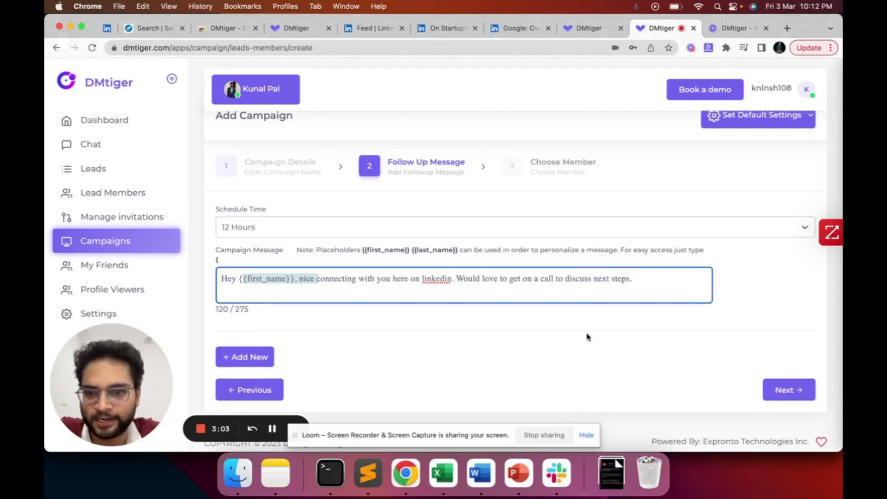
- Add two more follow-up messages and set the first added one's schedule time to 8 Hours
click(265, 359)
scroll(263, 357, down, 4)
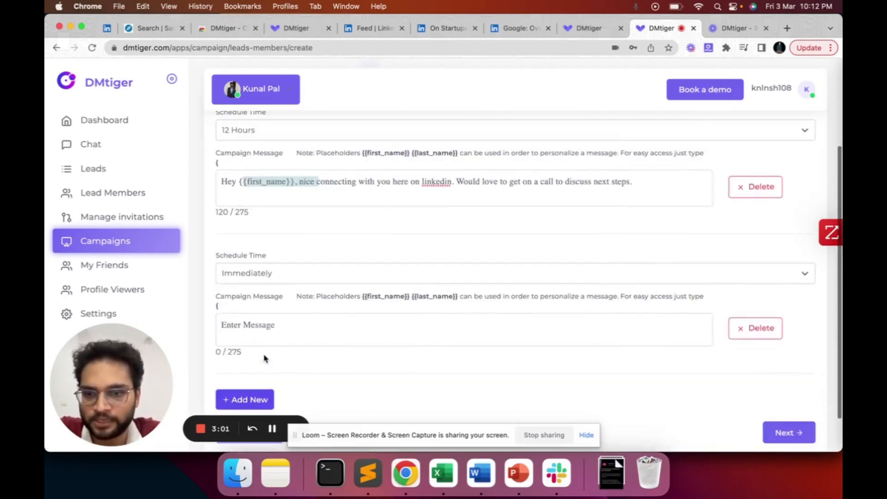
scroll(343, 350, down, 2)
click(259, 360)
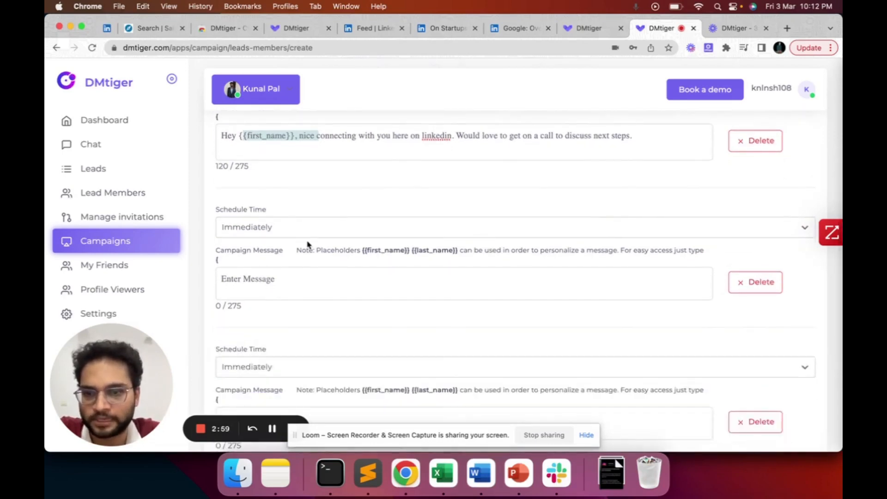
click(307, 235)
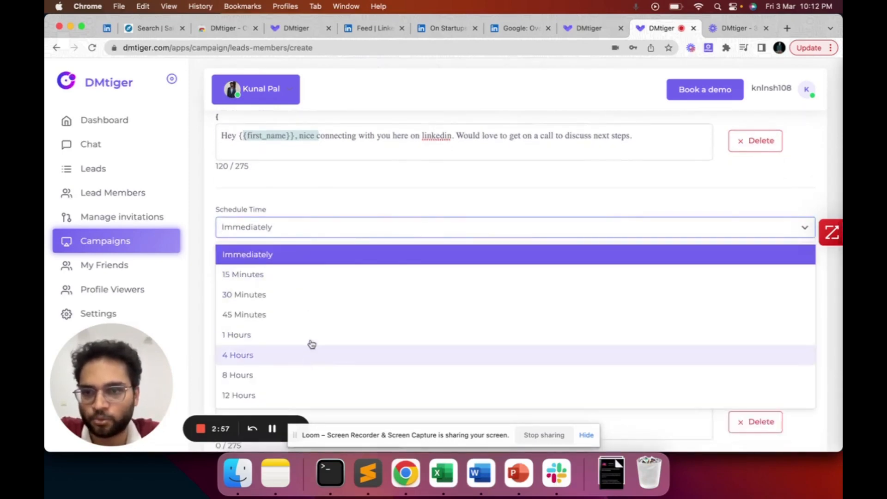
scroll(259, 208, up, 3)
scroll(277, 212, down, 5)
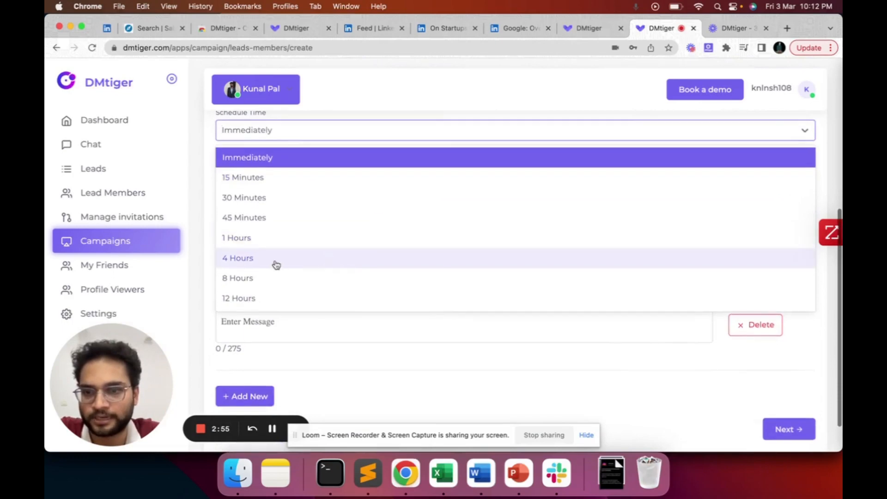
click(289, 284)
click(307, 318)
scroll(305, 323, down, 2)
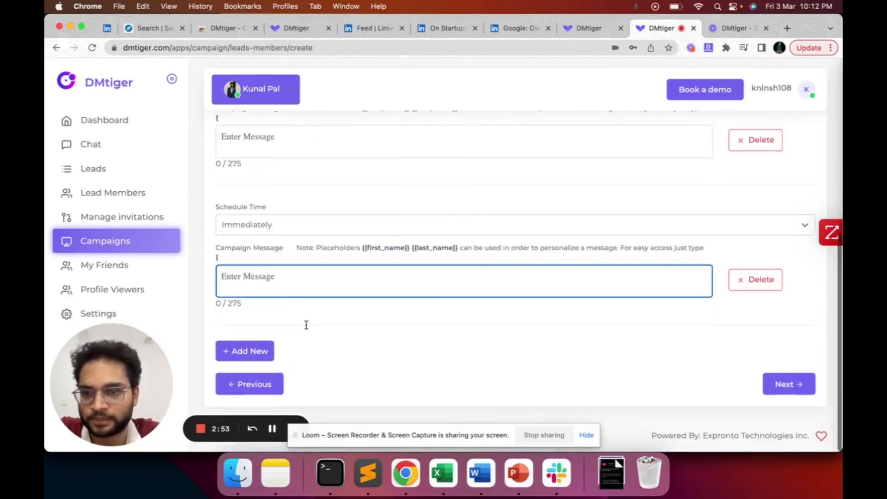
- Delete both added follow-up messages, and add and remove one more empty follow-up message
click(763, 287)
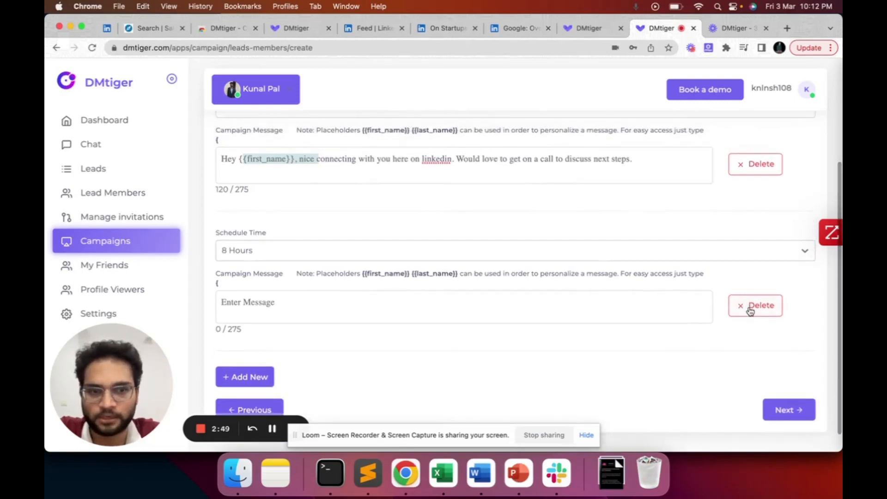
click(752, 305)
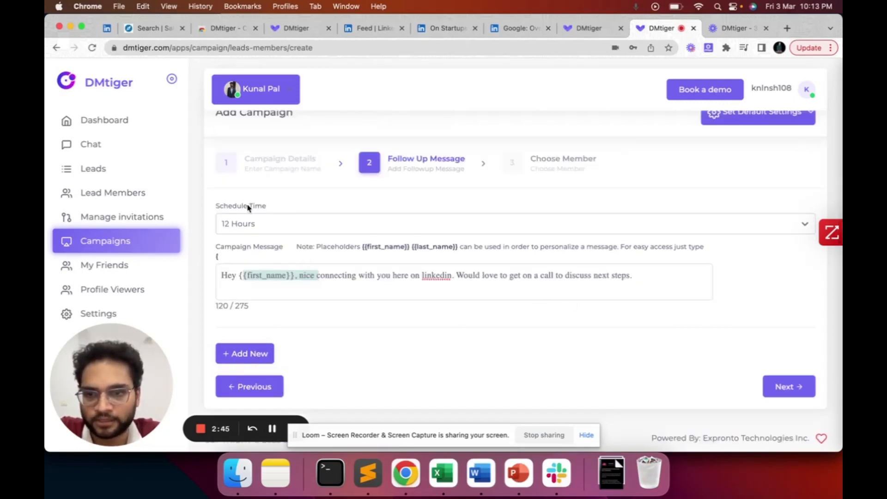
click(255, 356)
scroll(314, 338, down, 3)
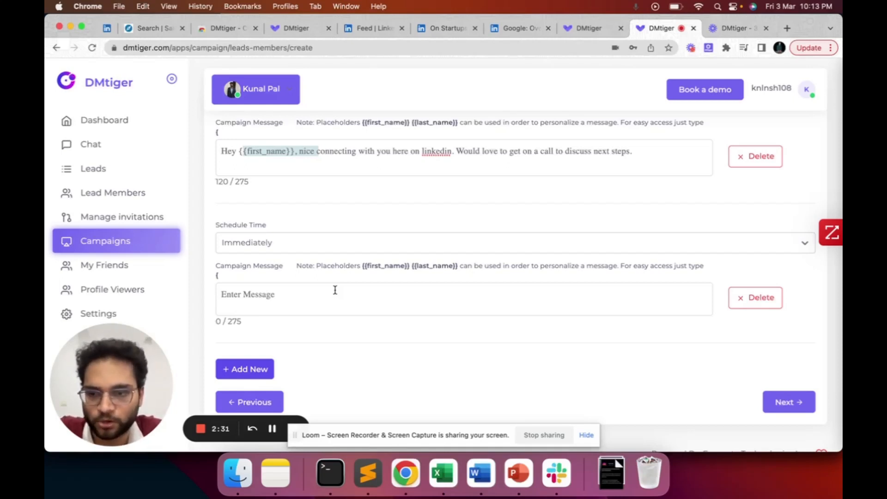
click(753, 306)
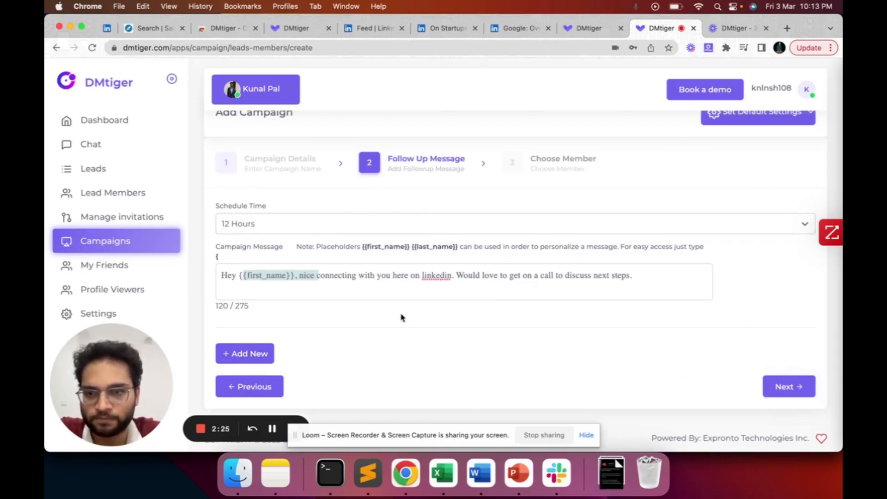
- Proceed to the member selection stage and choose "employees of google" as the lead member source
click(793, 389)
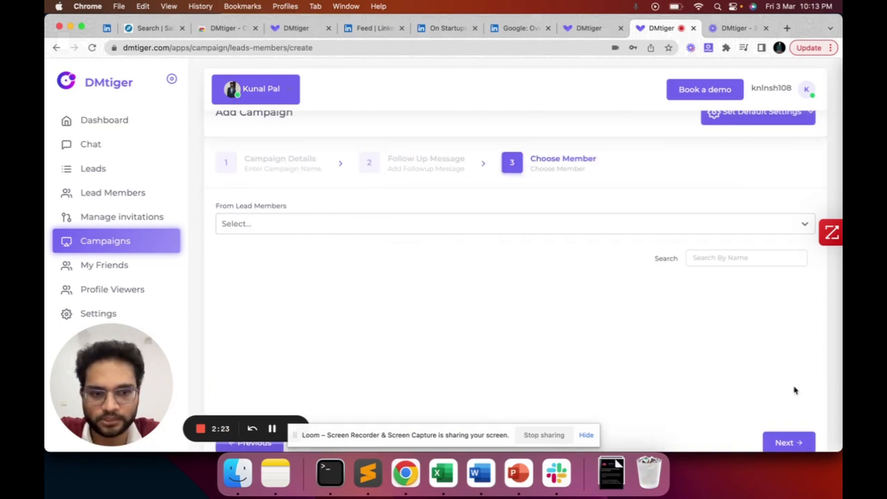
click(471, 225)
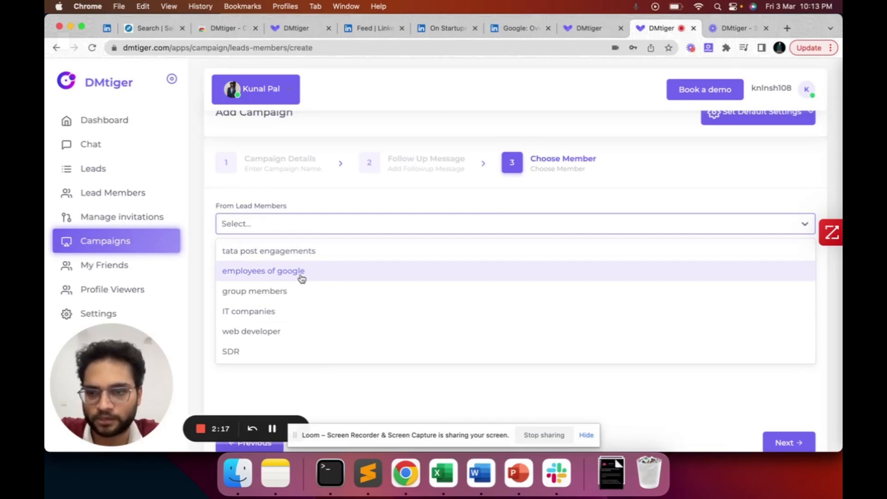
click(302, 276)
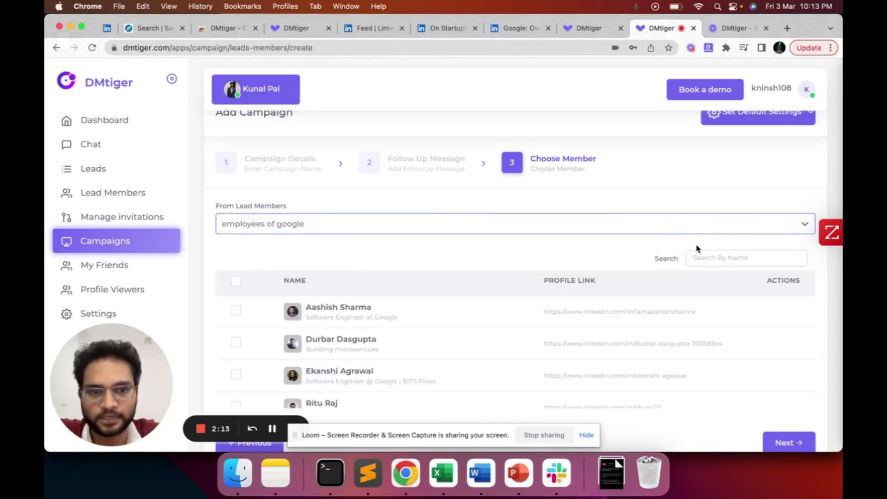
- Try selecting all members of the lead list at once, and clear the selection
click(698, 257)
click(236, 281)
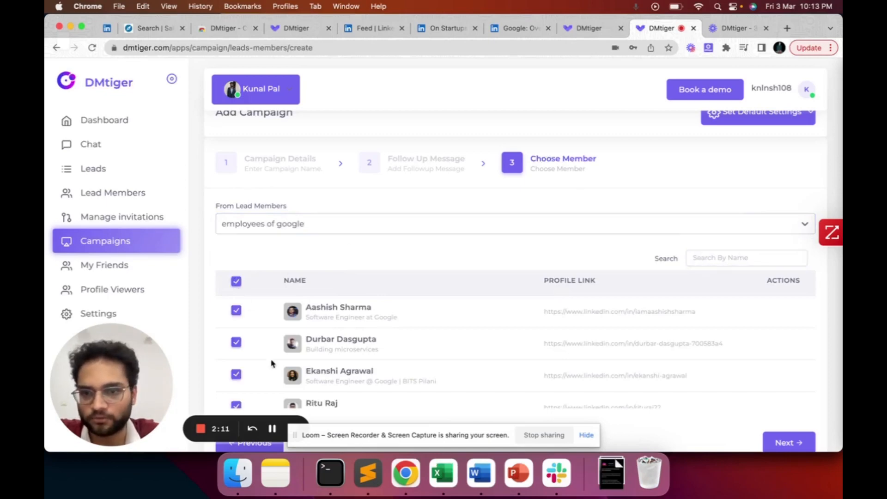
scroll(277, 365, down, 2)
scroll(279, 373, up, 3)
click(237, 282)
- Select five individual members for the campaign, the fifth through ninth entries of the lead list
scroll(265, 291, down, 3)
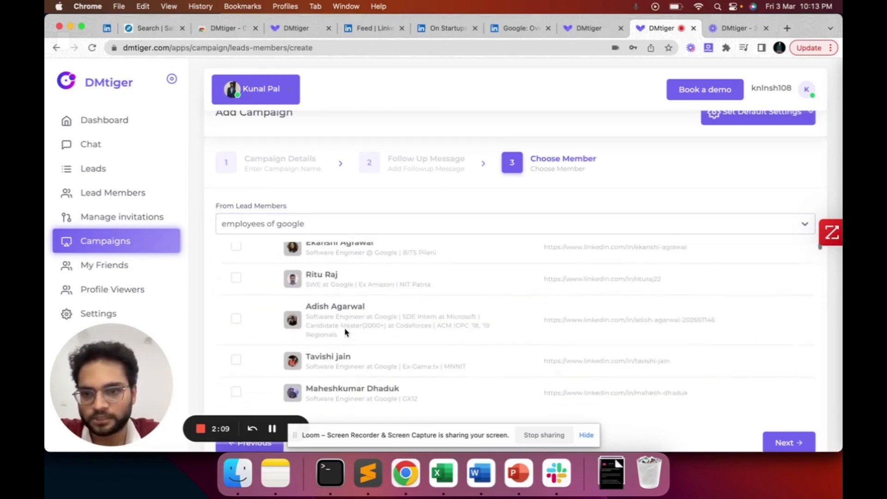
click(237, 317)
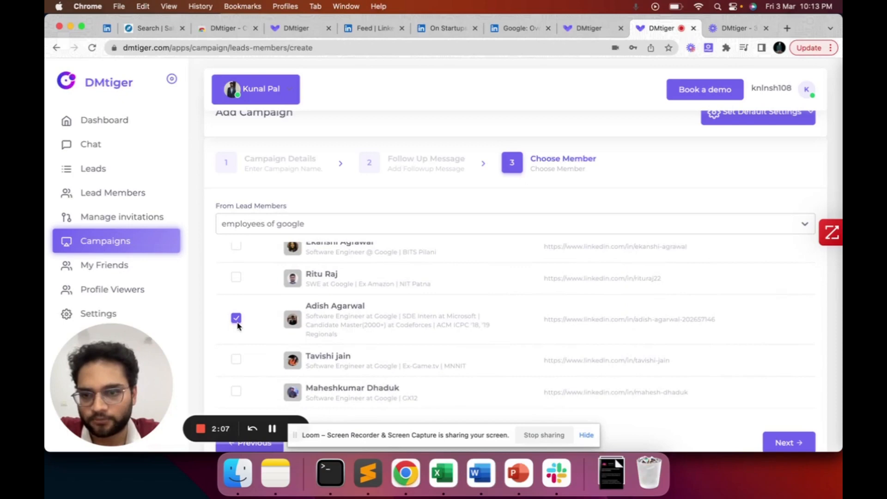
click(236, 359)
scroll(237, 366, down, 2)
click(236, 351)
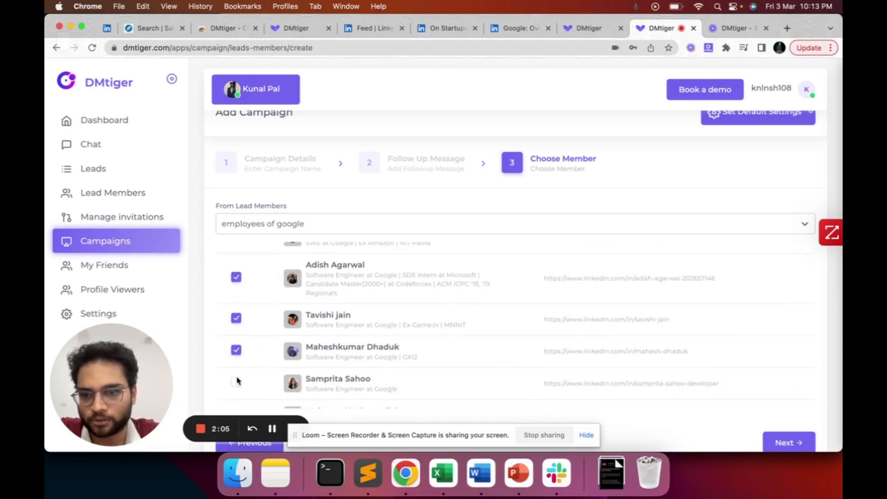
click(236, 382)
scroll(238, 379, down, 2)
click(237, 363)
scroll(418, 334, up, 1)
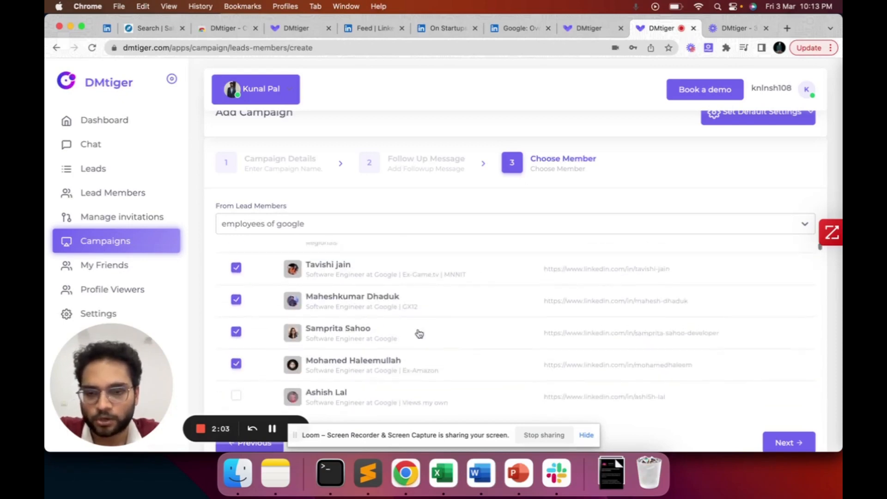
scroll(419, 333, down, 1)
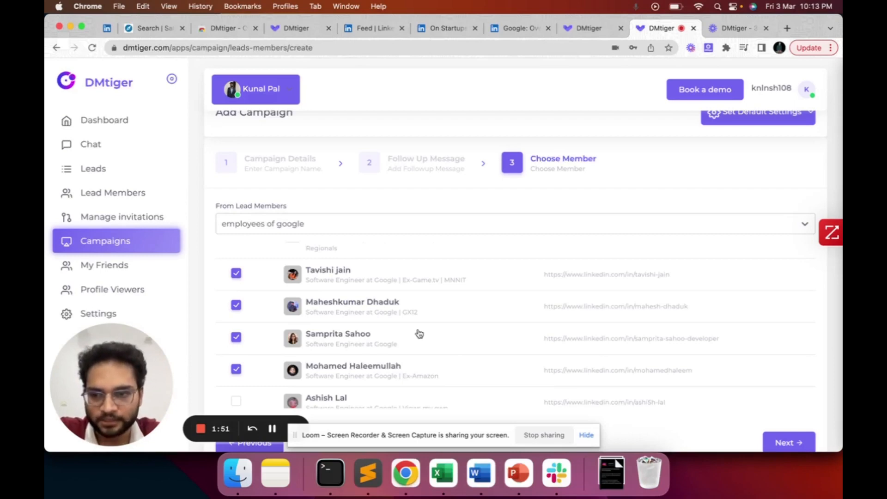
- Open the campaign's default settings and examine the maximum days, the daily message and friend request limits, and the message text limit
scroll(481, 325, up, 5)
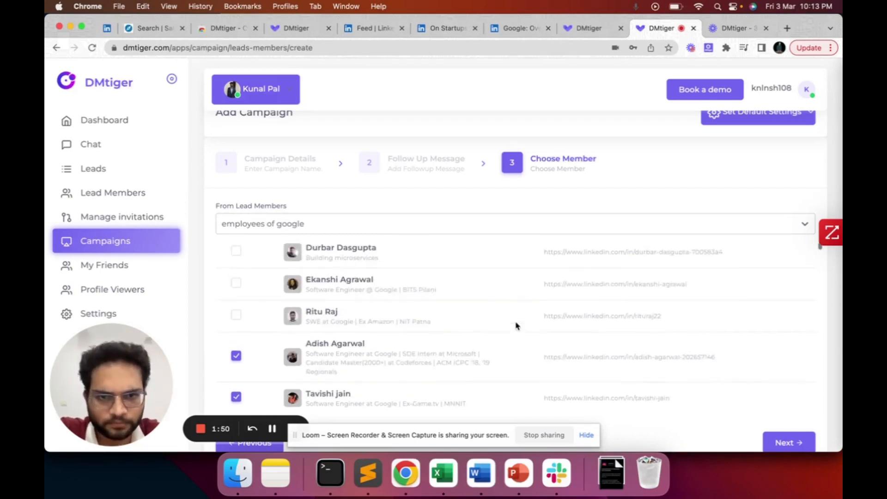
scroll(770, 162, up, 2)
click(767, 153)
click(737, 220)
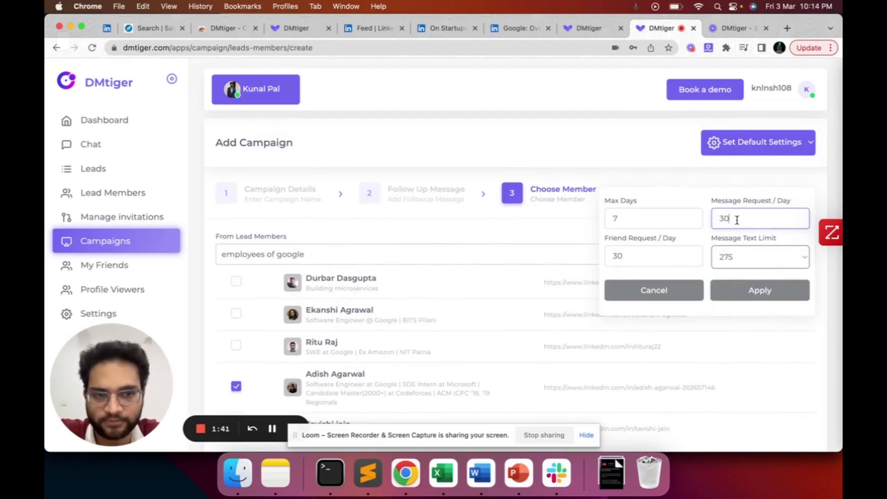
click(675, 253)
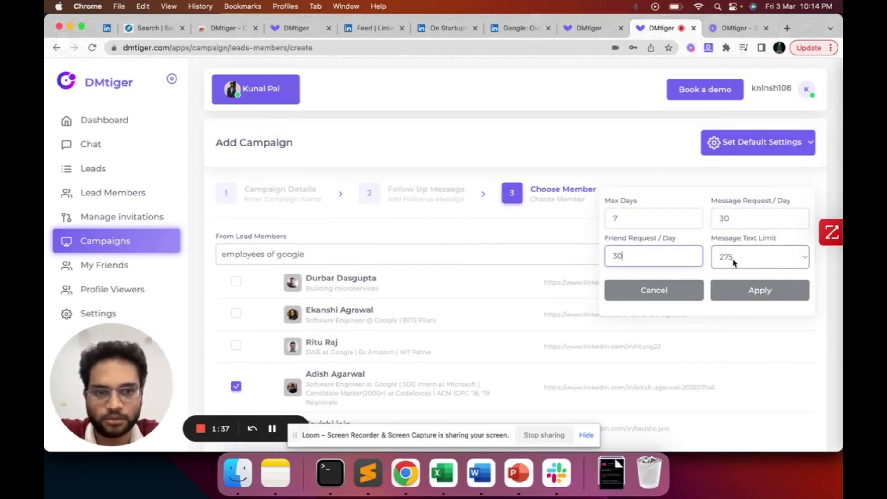
click(627, 220)
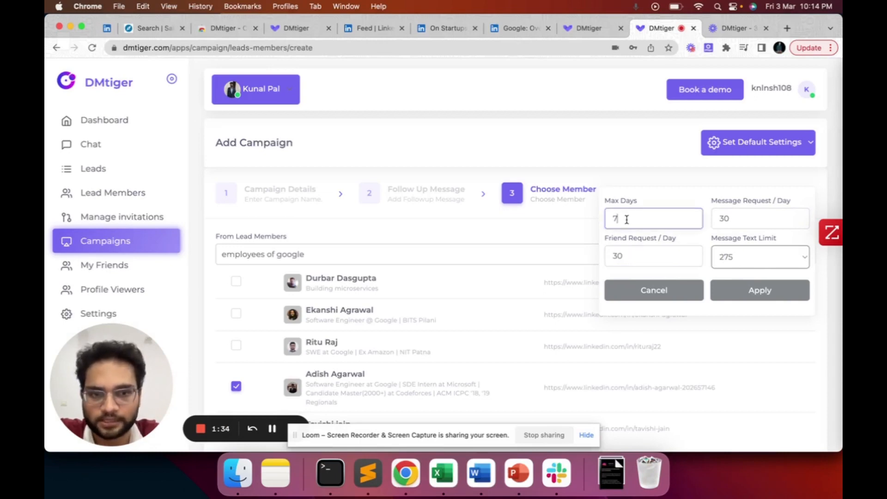
click(651, 170)
- Finish creating the campaign with the selected members
scroll(675, 319, down, 5)
scroll(685, 168, down, 5)
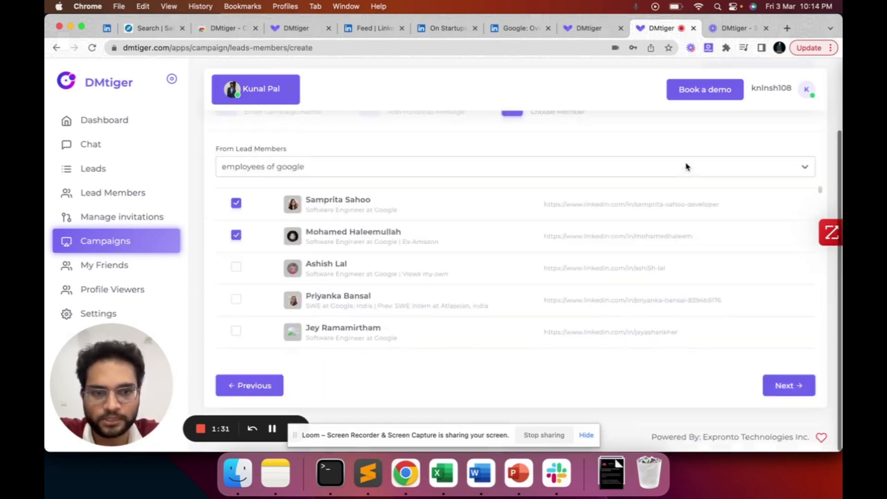
click(785, 386)
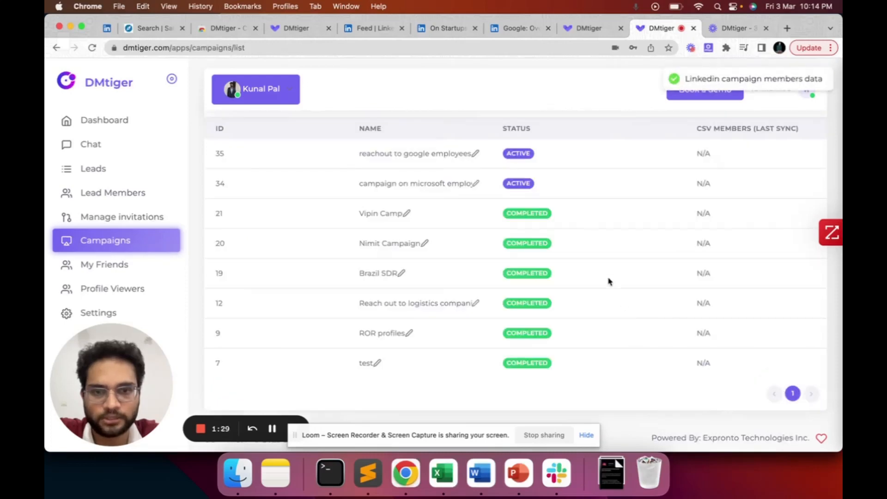
- Open the details of the "reachout to google employees" campaign and examine its settings, messages and analytics
scroll(595, 270, down, 1)
scroll(556, 200, right, 5)
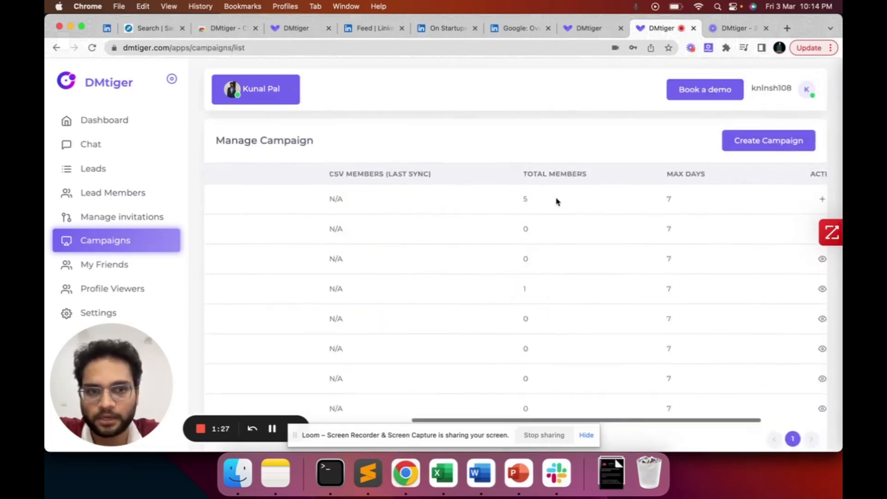
click(731, 199)
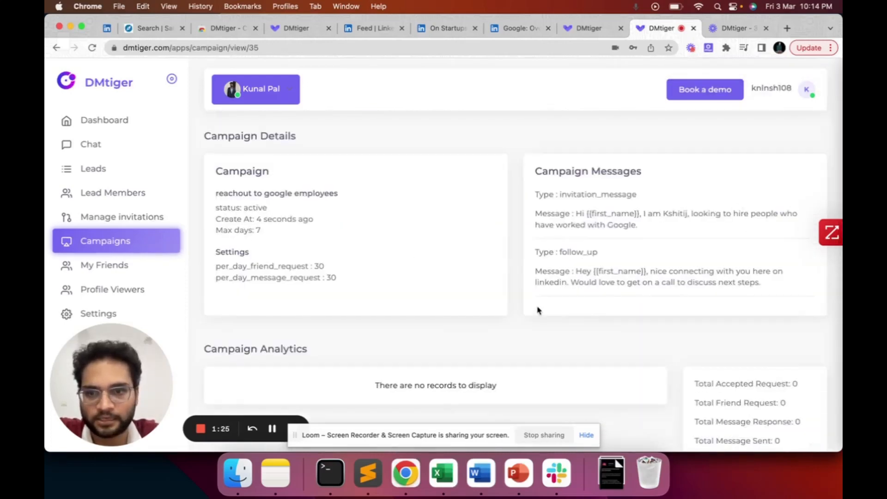
triple_click(593, 273)
scroll(593, 273, down, 3)
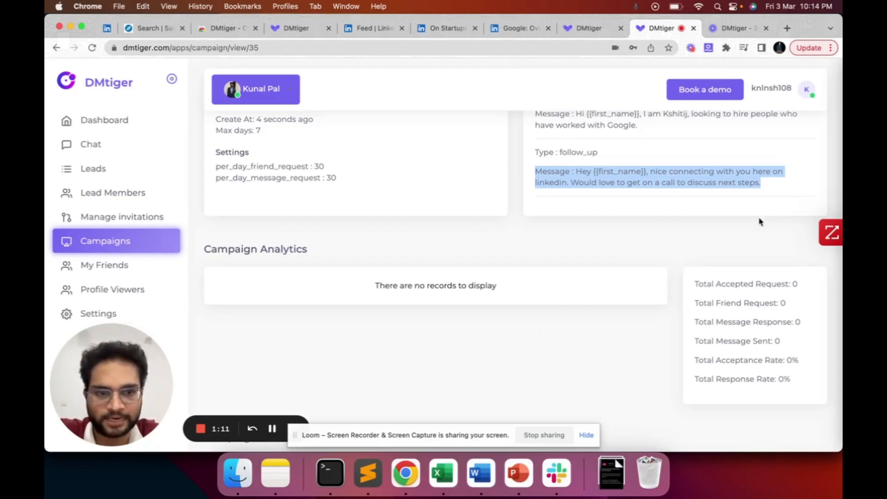
scroll(774, 359, up, 3)
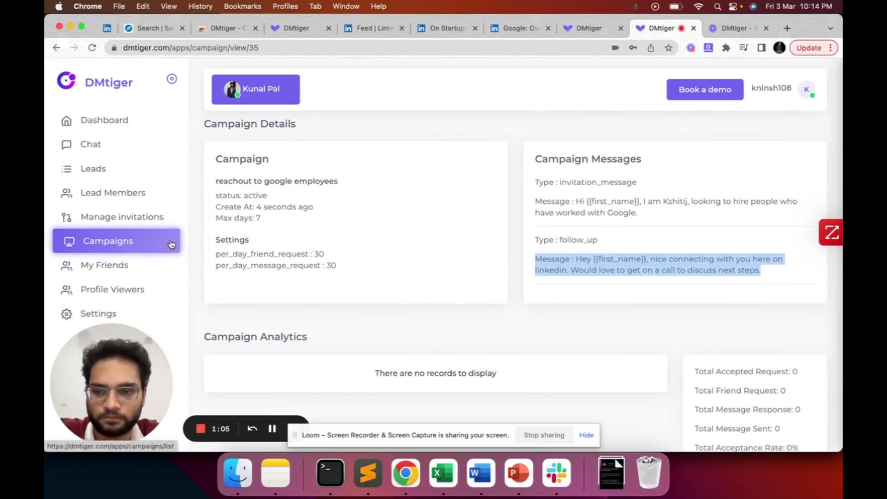
- Open the account's working-hours settings and turn off Saturday and Sunday as working days
click(134, 312)
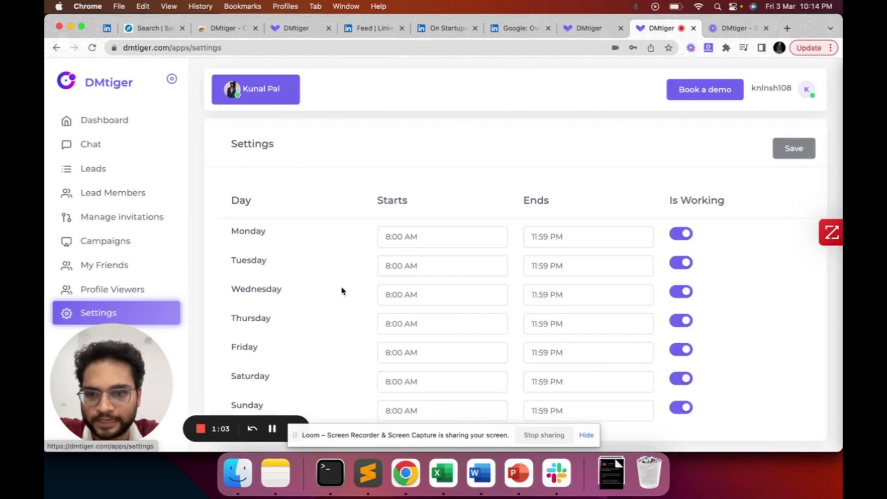
scroll(430, 331, down, 3)
scroll(428, 329, up, 1)
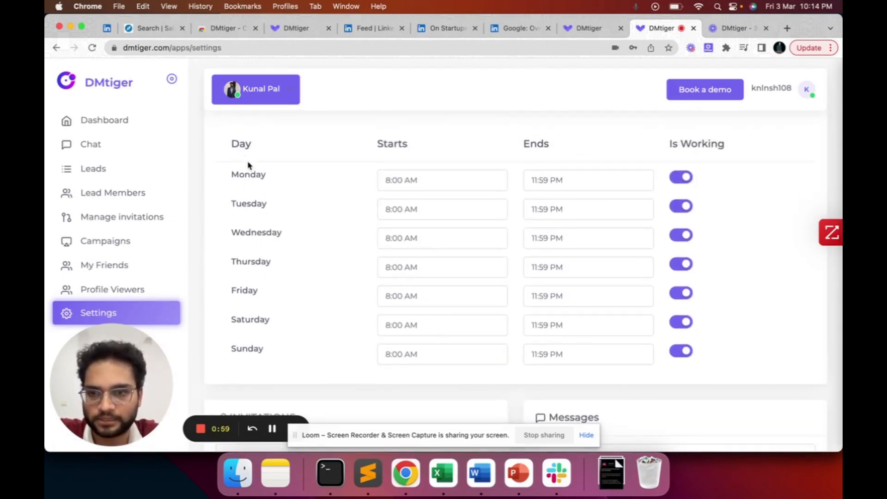
click(681, 323)
click(682, 350)
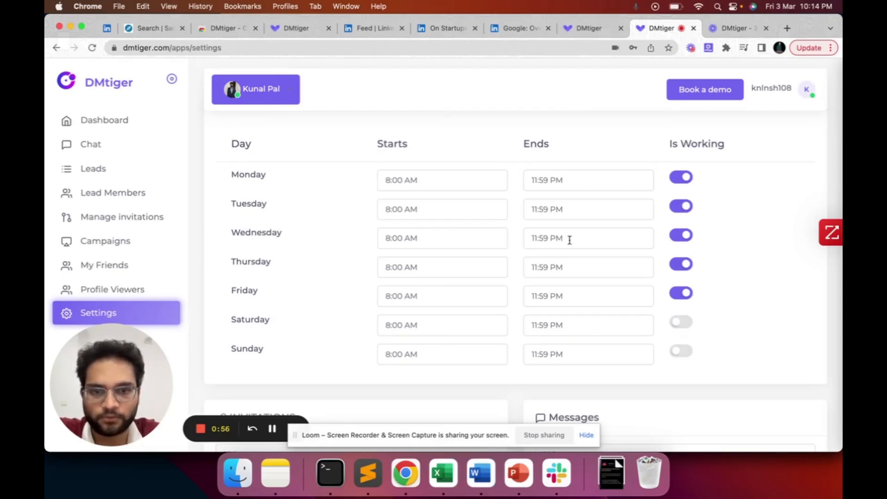
- Set Monday's working-hours end time to 8:00 PM
click(579, 183)
scroll(560, 262, up, 15)
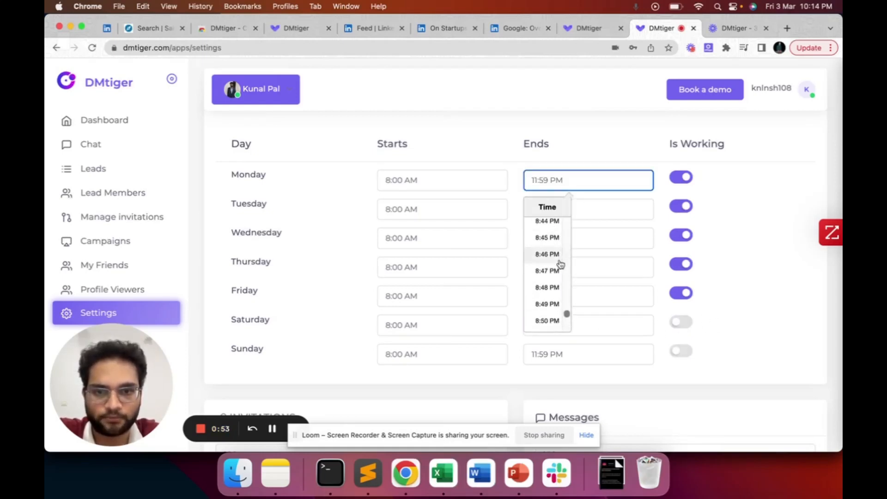
scroll(561, 264, up, 5)
scroll(561, 265, down, 2)
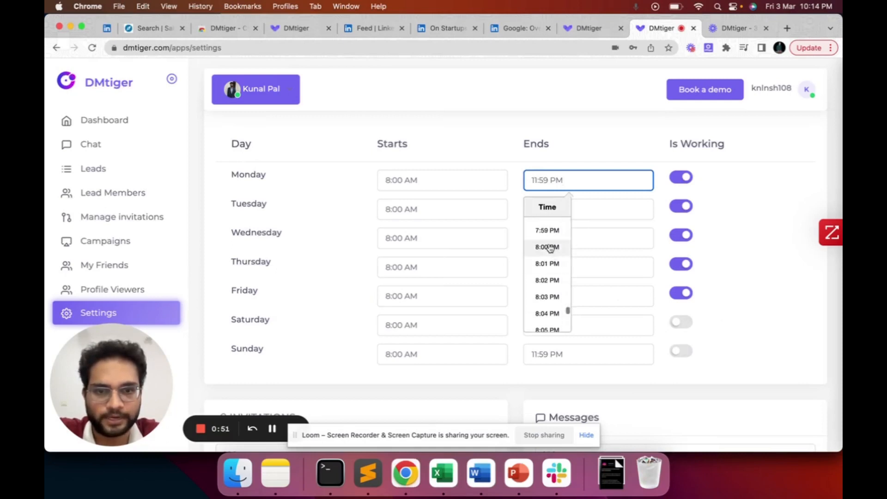
click(552, 249)
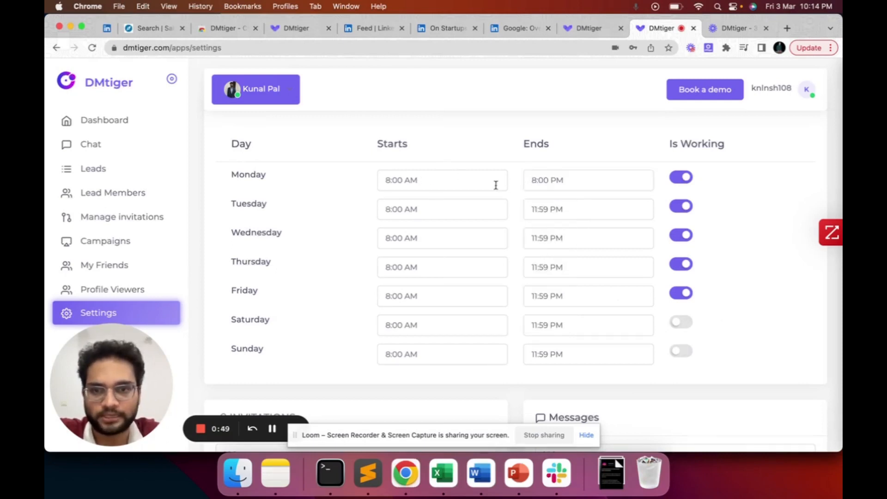
- Examine the invitations and messages limits below the working hours
scroll(497, 186, down, 3)
click(351, 385)
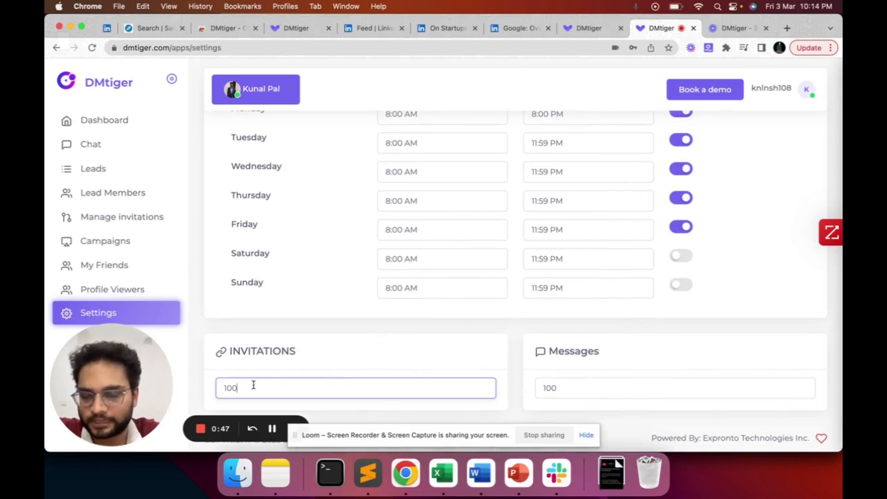
click(588, 387)
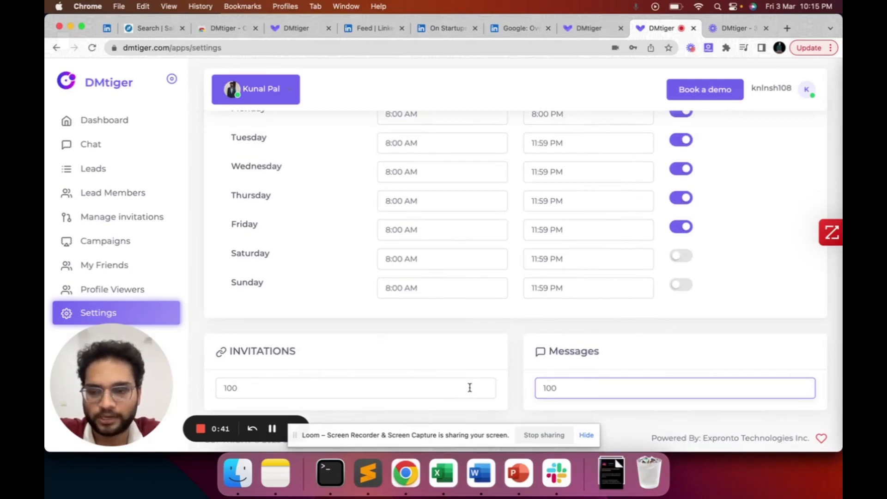
- Open the demo booking window
scroll(532, 303, up, 3)
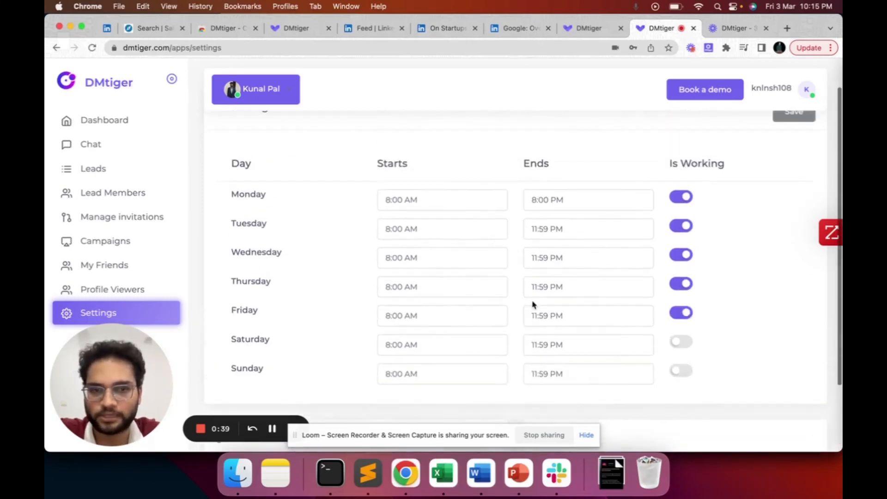
click(705, 92)
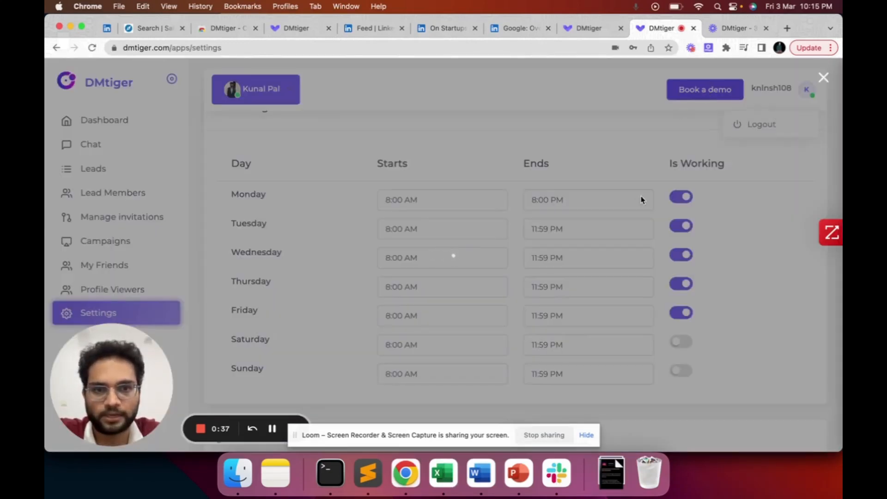